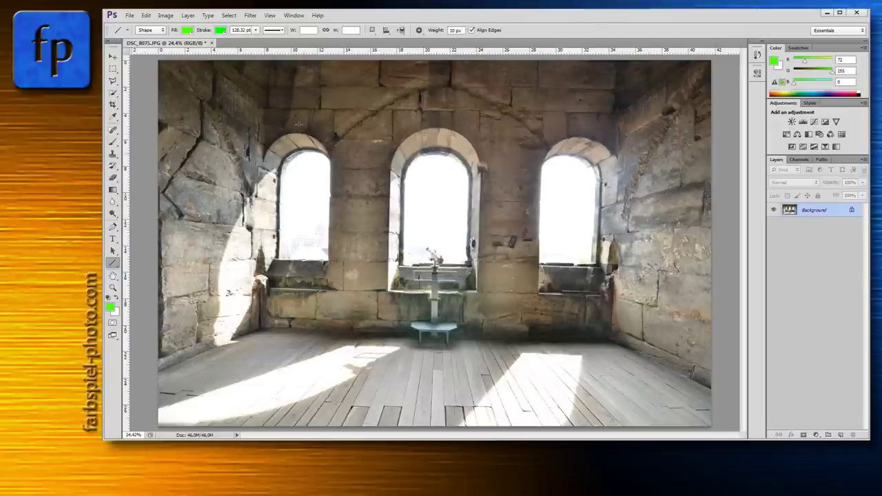
Draw a green line about 22 cm long along the stone joint above the windows and another about 24 cm long below them.
drag(295, 88, 589, 89)
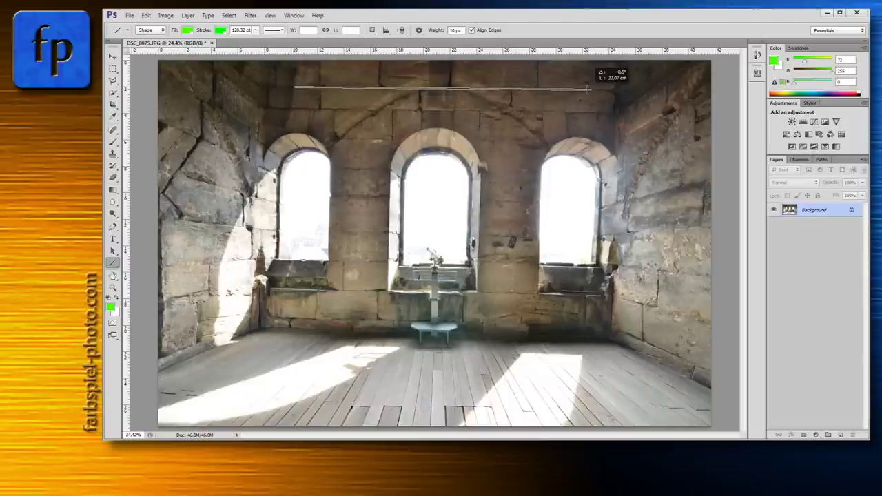
drag(588, 88, 588, 89)
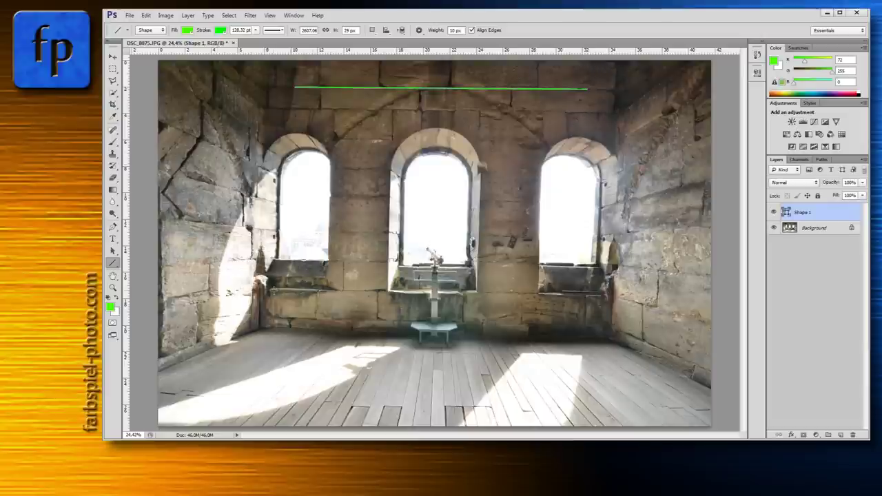
drag(274, 286, 601, 295)
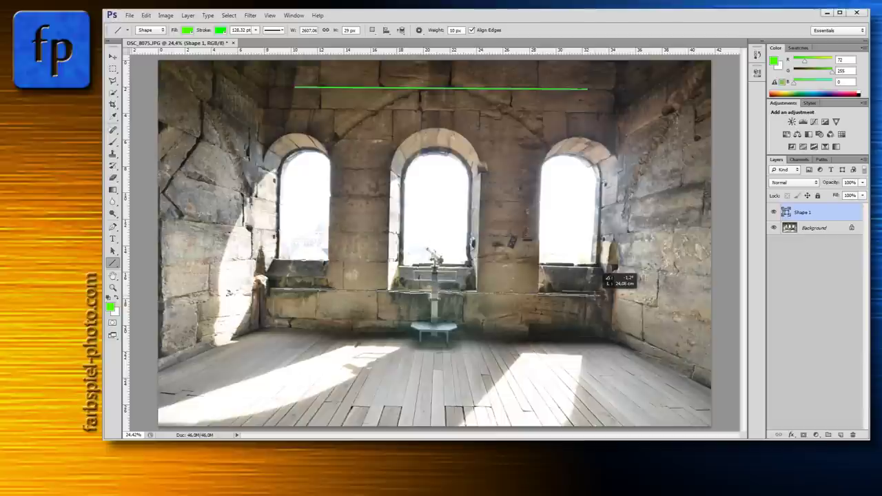
drag(601, 295, 598, 295)
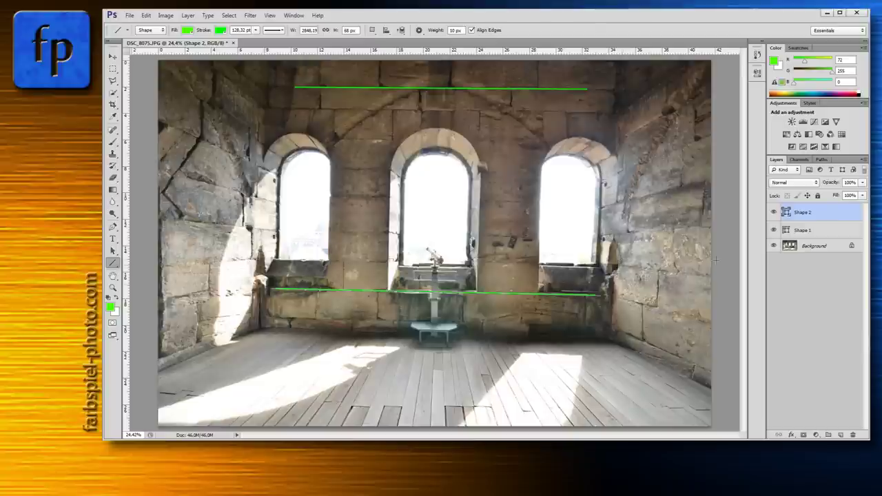
Delete both line shape layers.
shift+click(820, 232)
drag(821, 215, 852, 436)
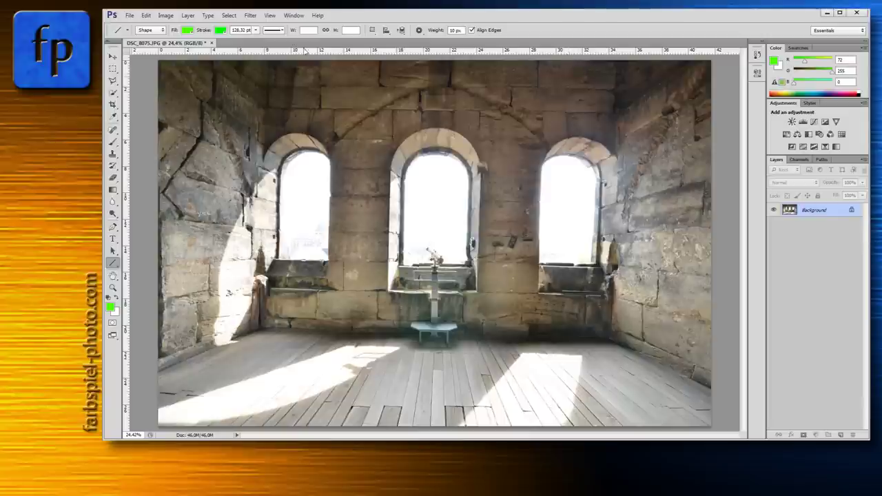
Hide the rulers and show them again.
click(271, 16)
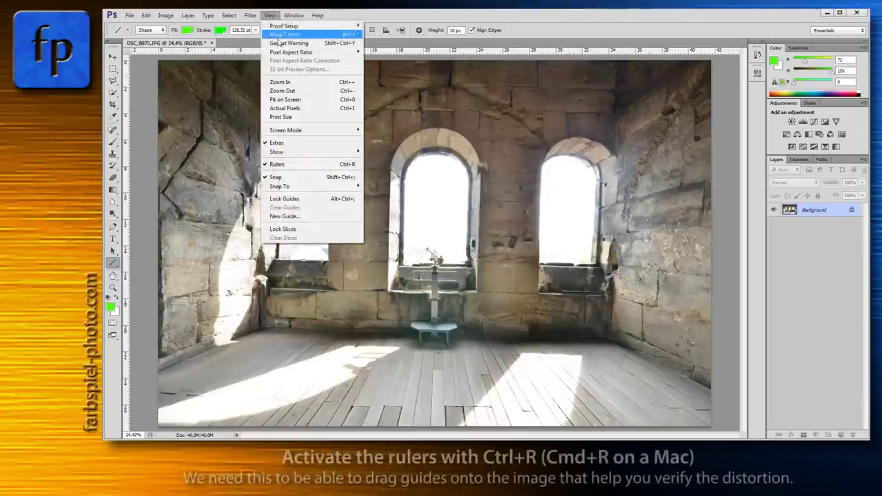
click(293, 167)
click(270, 15)
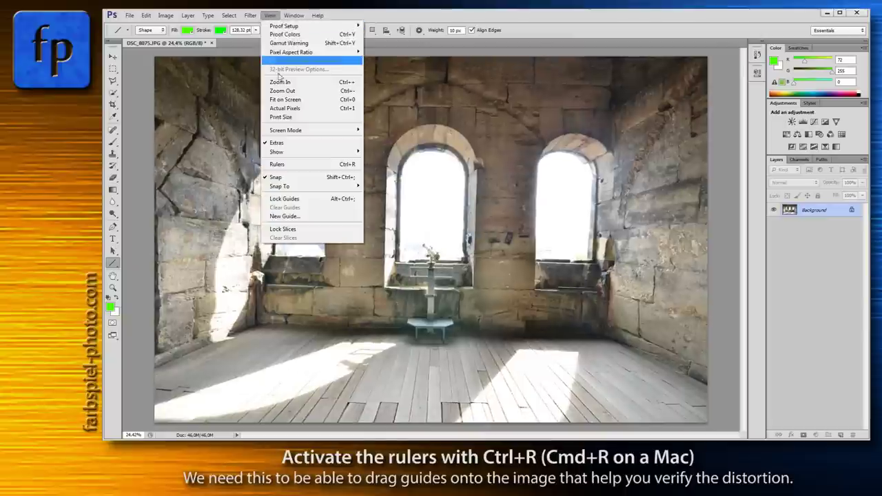
click(278, 165)
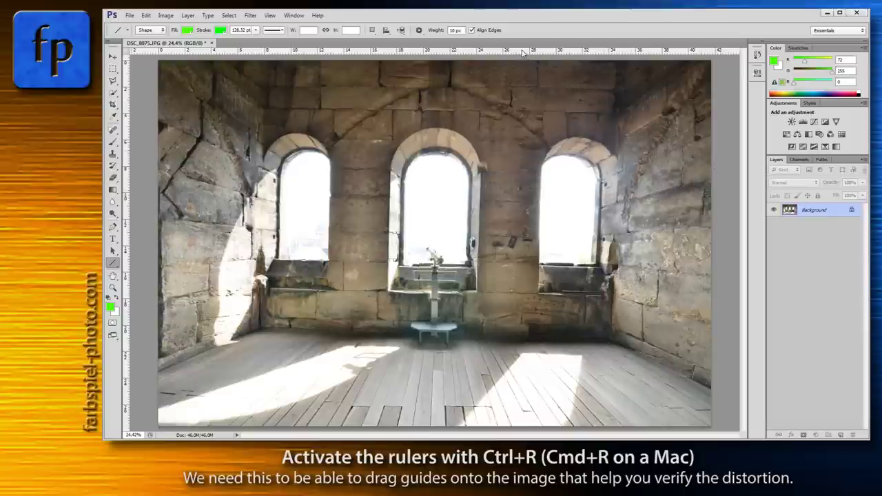
Place four horizontal guides at the upper stone joint, window arches, sills and floor edge, and two vertical guides at the back wall's corners.
drag(522, 53, 525, 136)
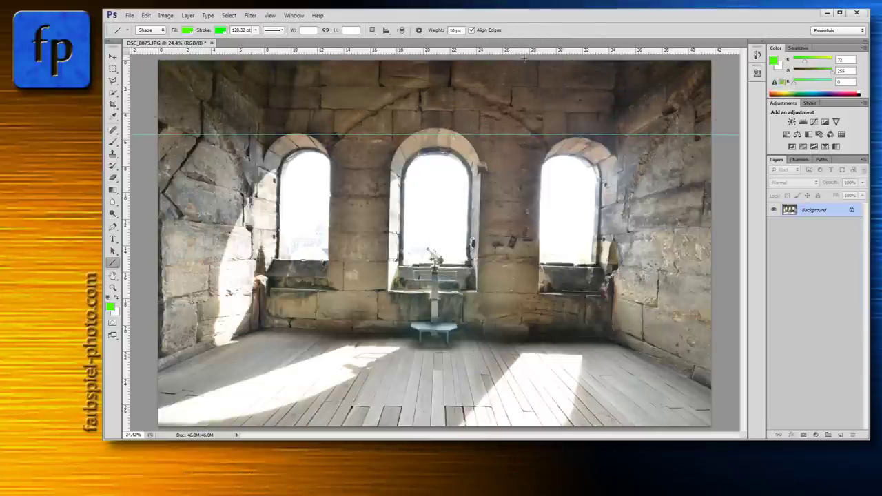
drag(527, 55, 538, 336)
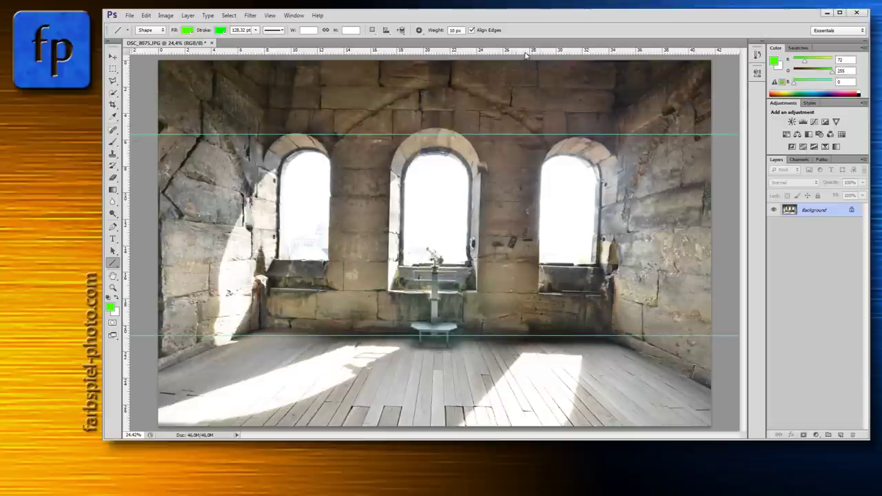
drag(527, 55, 527, 86)
drag(535, 52, 539, 260)
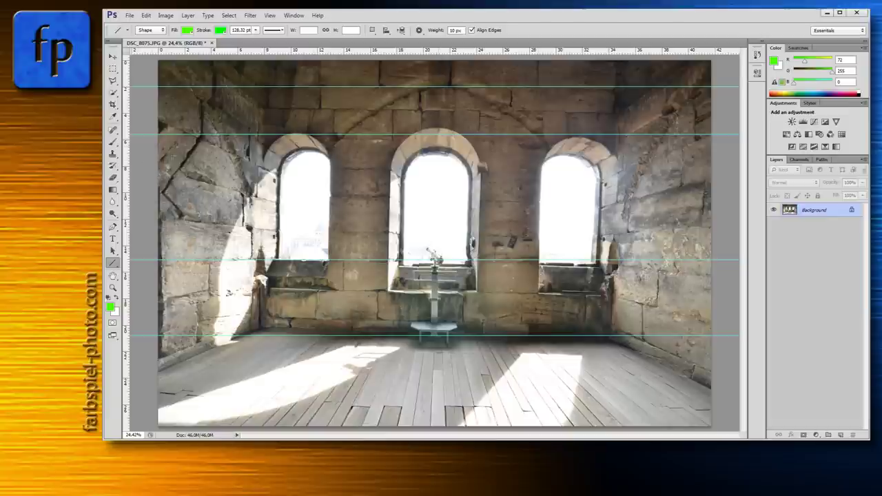
drag(130, 173, 263, 168)
drag(131, 204, 615, 210)
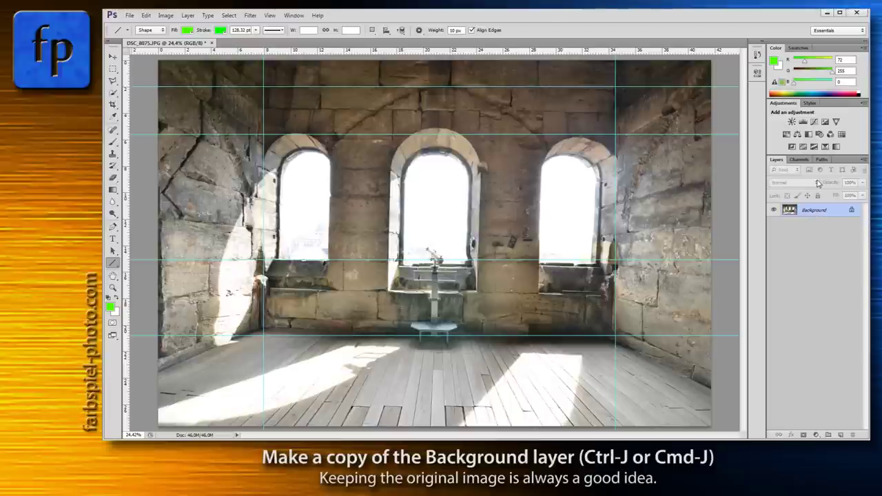
Duplicate the Background layer and hide the original.
key(ctrl+j)
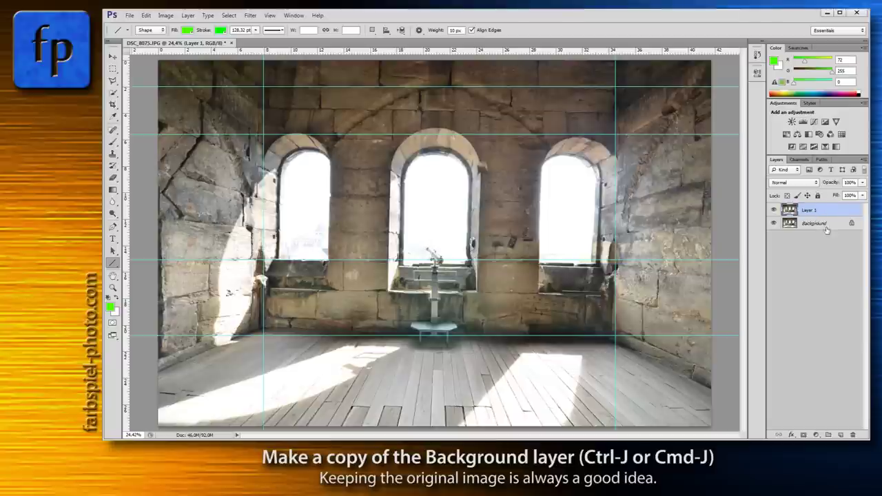
click(774, 226)
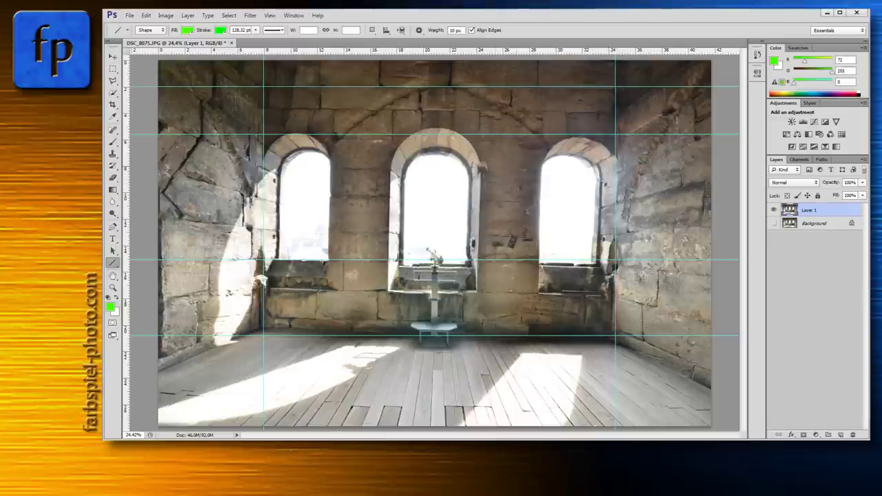
Rotate Layer 1 by -0.71° to level the back wall against the guides and apply the transformation.
click(146, 17)
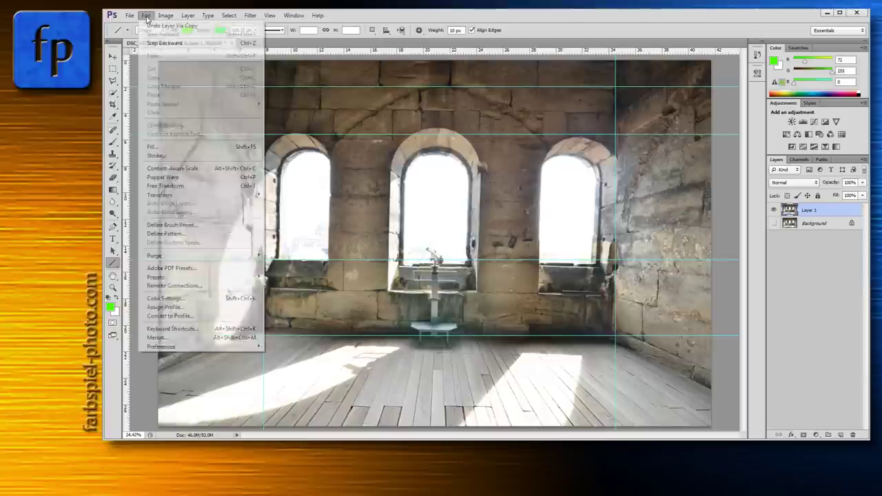
mouse_move(176, 199)
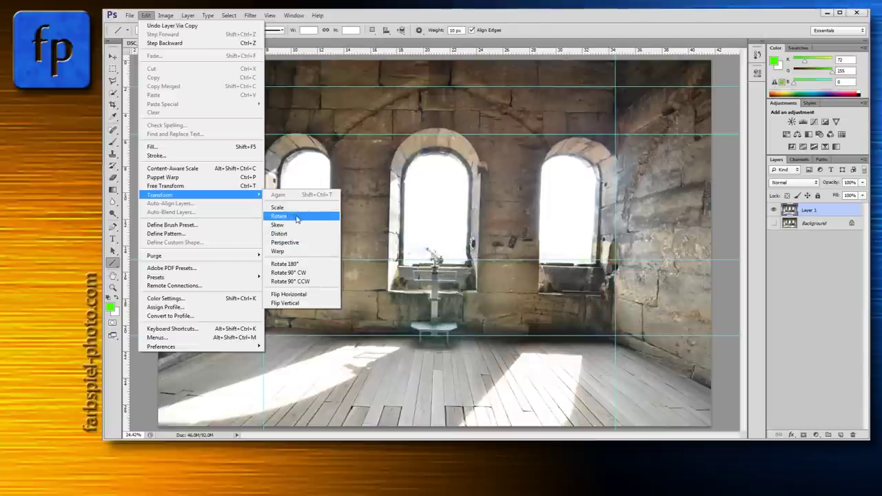
click(297, 218)
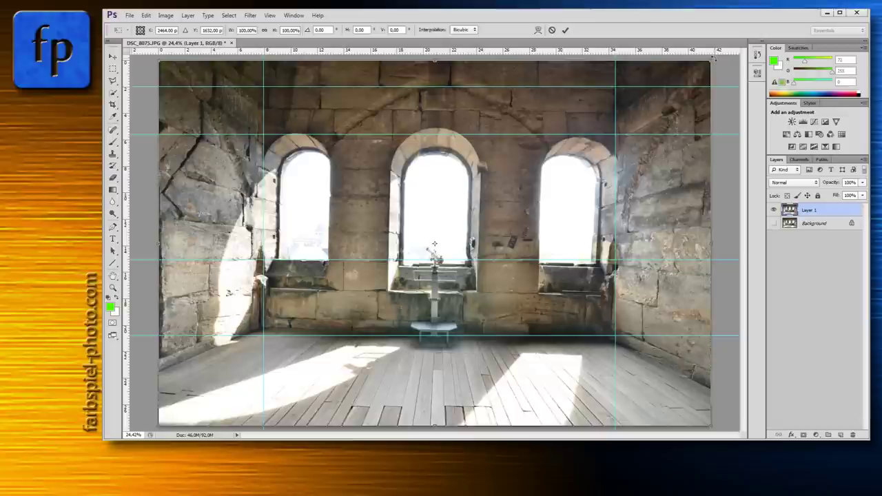
drag(714, 55, 715, 53)
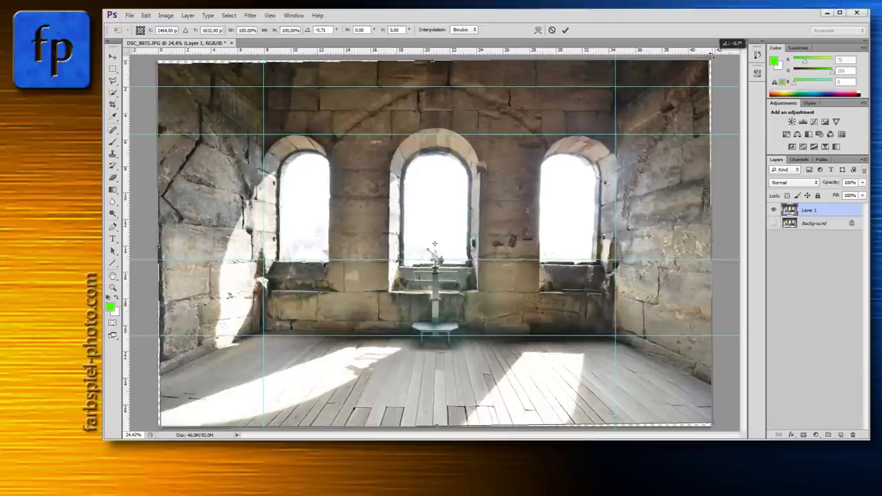
drag(714, 53, 714, 53)
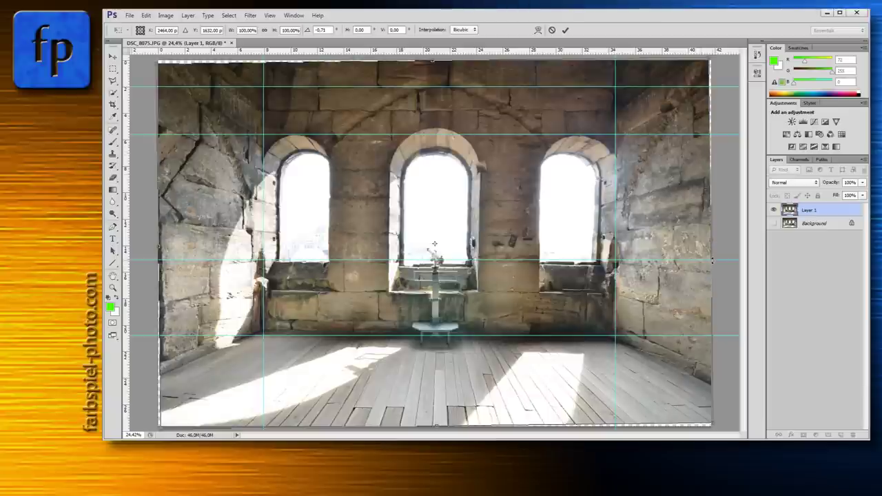
click(565, 31)
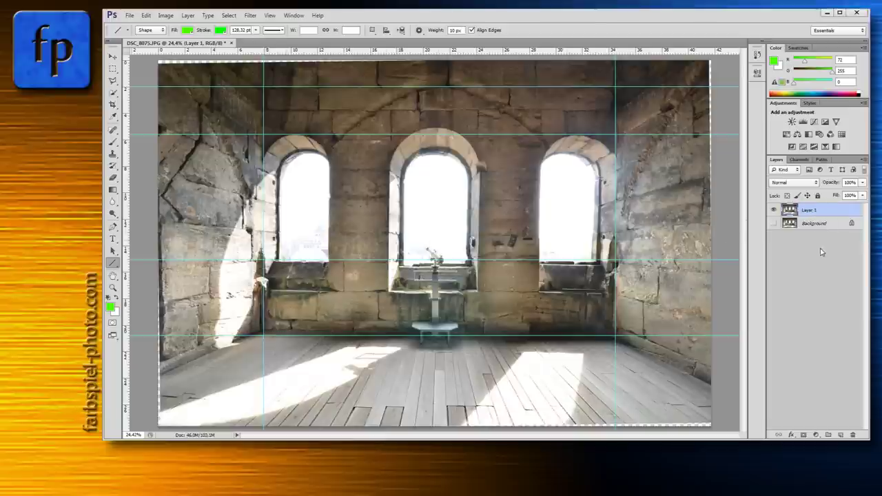
Duplicate Layer 1 and distort the copy, pulling its lower-left corner down and its upper-left corner slightly up, to about 105% height.
key(ctrl+j)
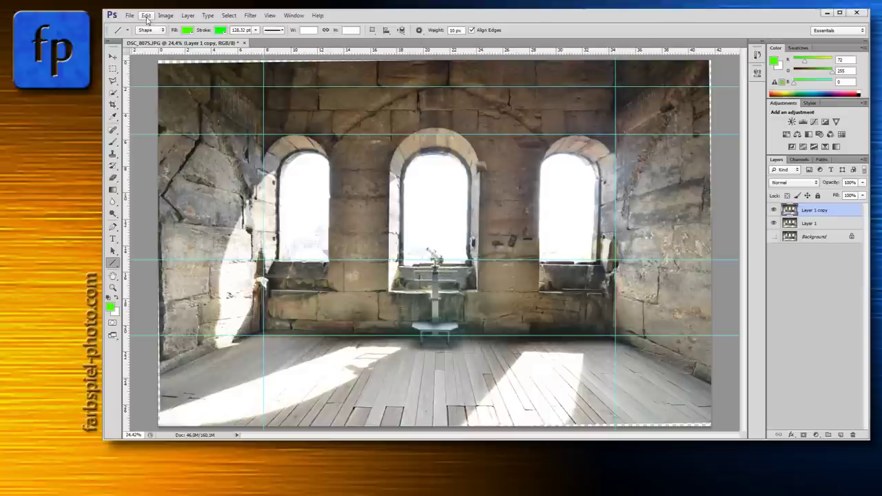
click(147, 18)
mouse_move(174, 198)
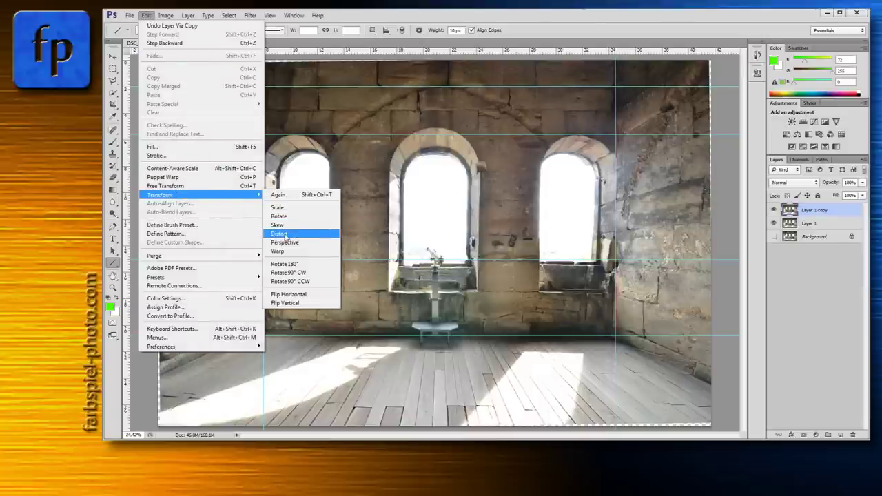
click(285, 234)
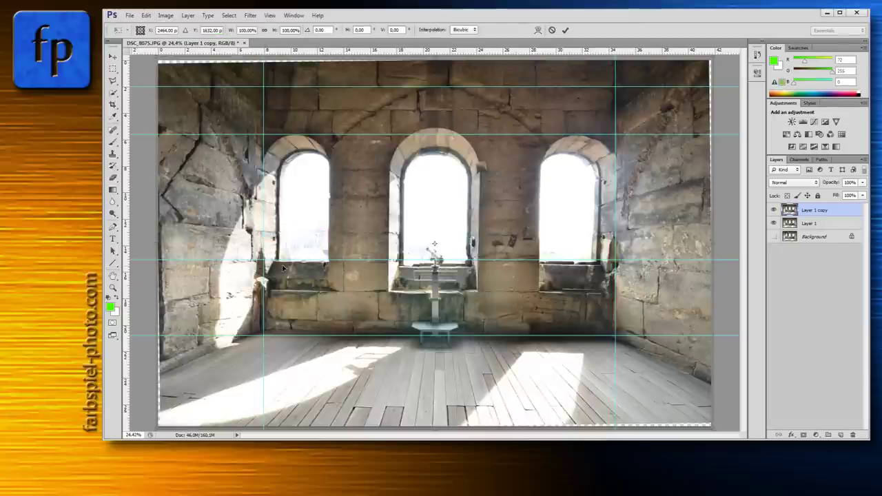
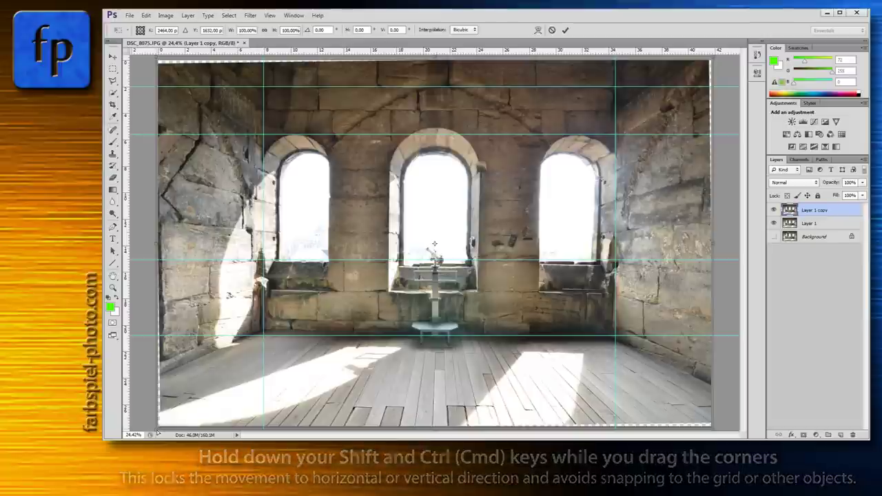
drag(156, 434, 154, 445)
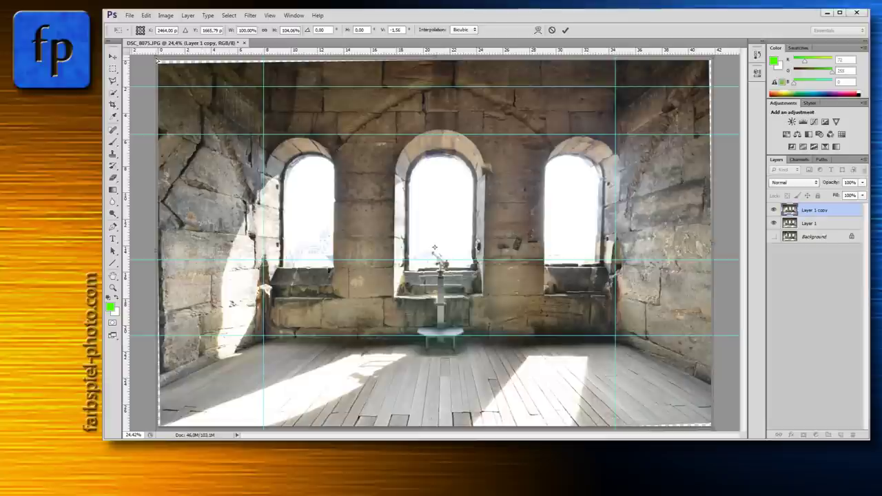
drag(158, 60, 157, 58)
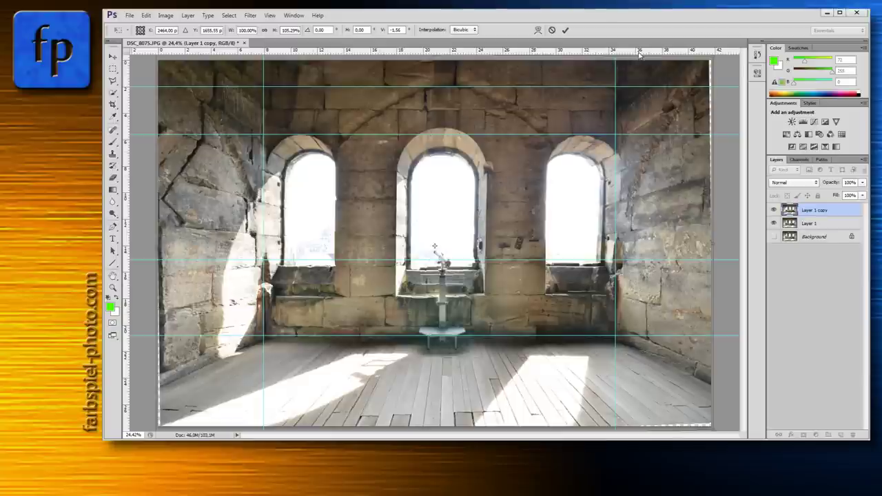
Add a horizontal guide between the upper two and six vertical guides at the back wall's corners and the window edges.
drag(640, 52, 642, 109)
drag(127, 159, 268, 171)
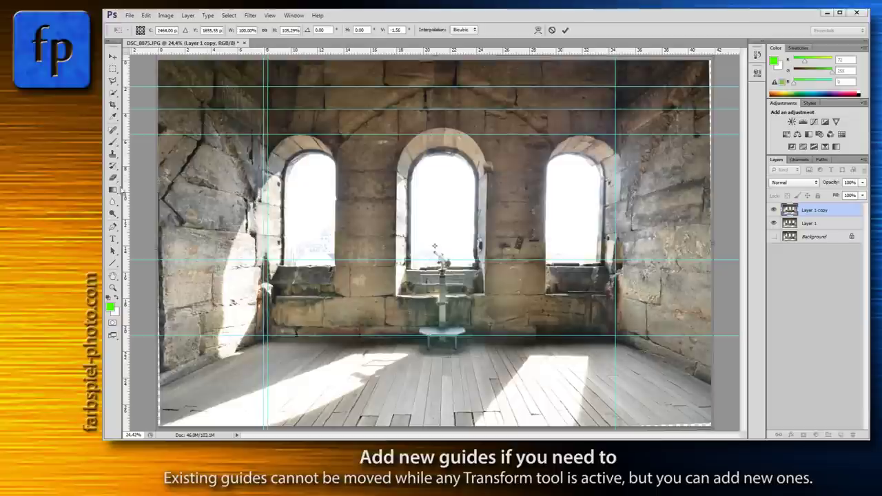
drag(125, 191, 620, 216)
drag(127, 216, 335, 224)
drag(128, 244, 398, 246)
drag(129, 258, 486, 259)
drag(128, 238, 545, 239)
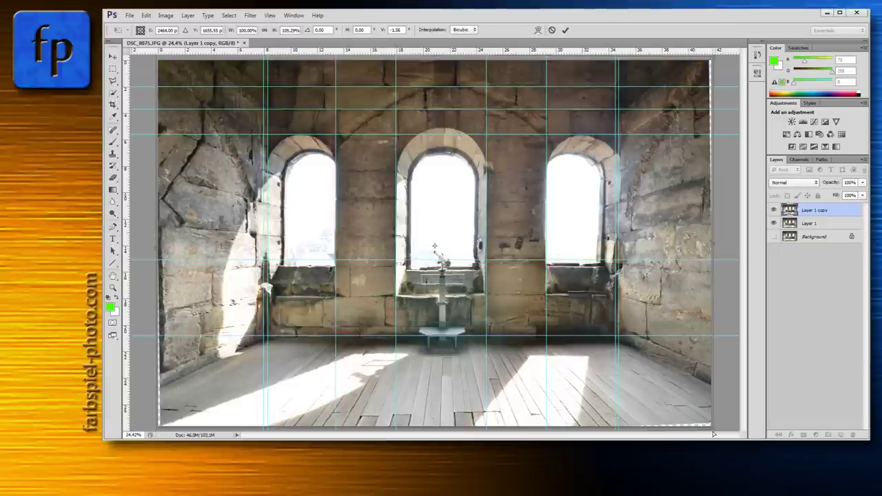
Distort the layer copy further by pulling its lower-right corner slightly outward and fine-tuning its upper-right corner against the guides.
drag(715, 434, 717, 434)
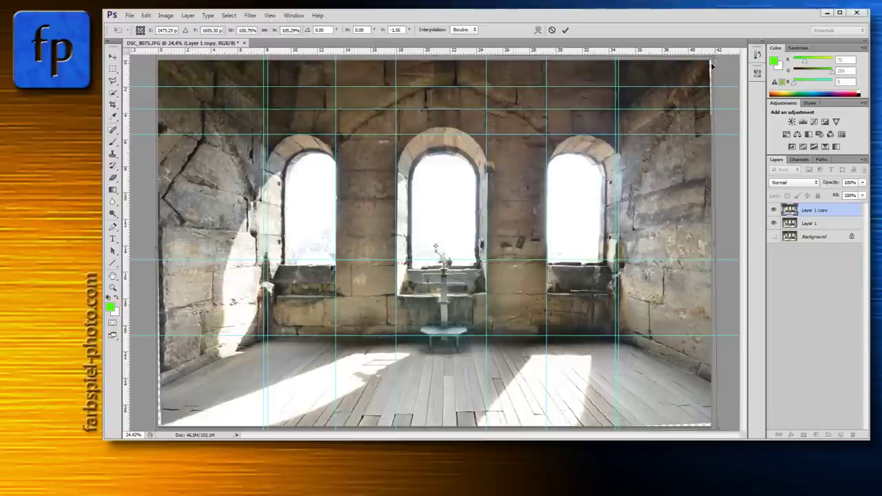
drag(717, 61, 713, 62)
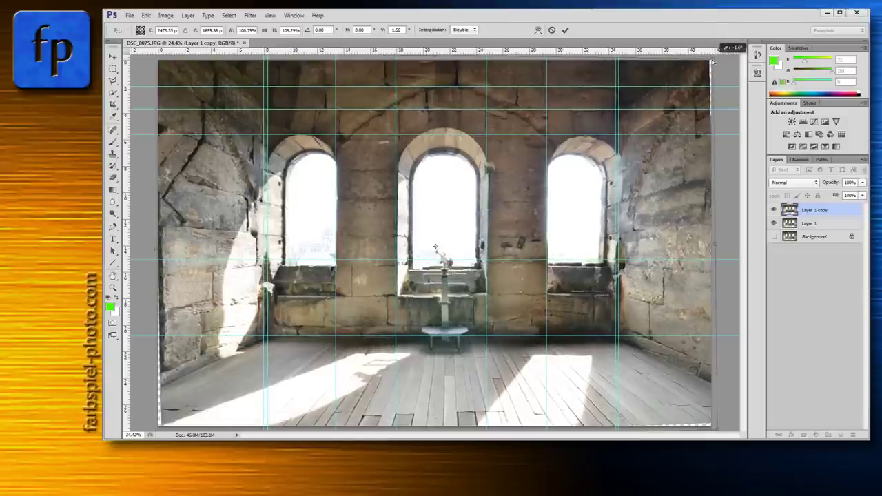
drag(713, 62, 712, 61)
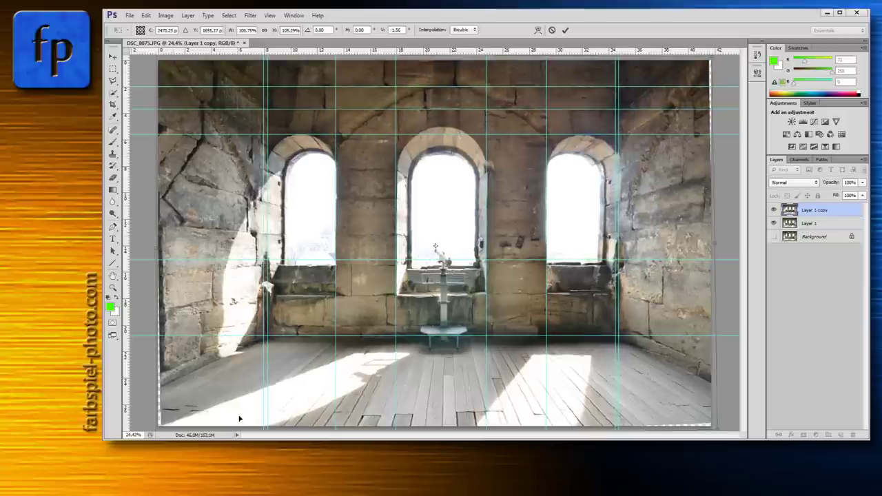
Shift the layer copy's lower-left corner slightly inward and apply the distortion.
key(ctrl+minus)
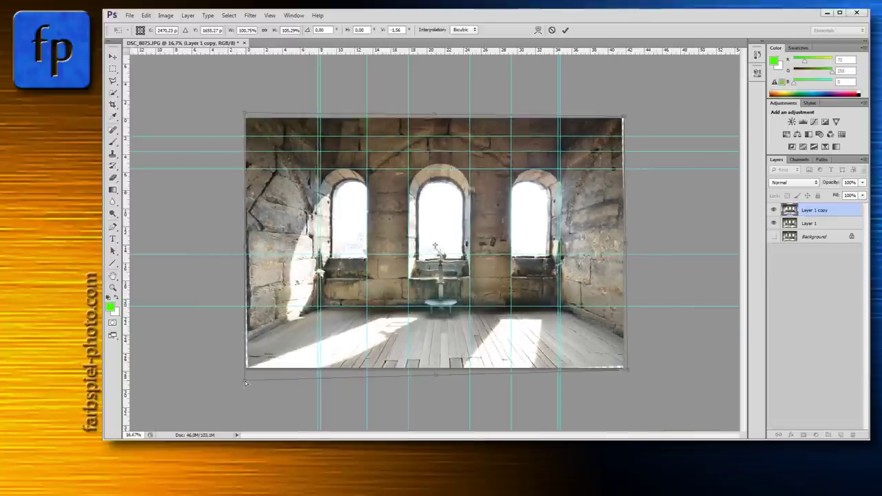
drag(245, 381, 251, 386)
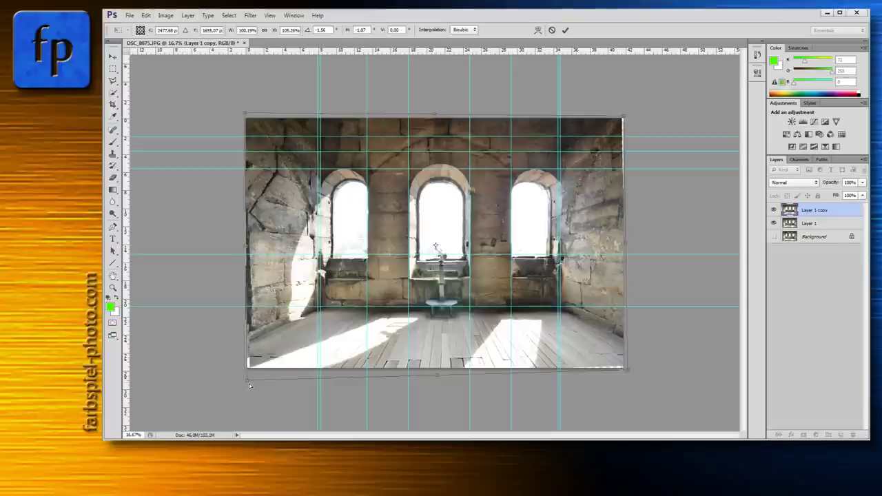
key(ctrl+plus)
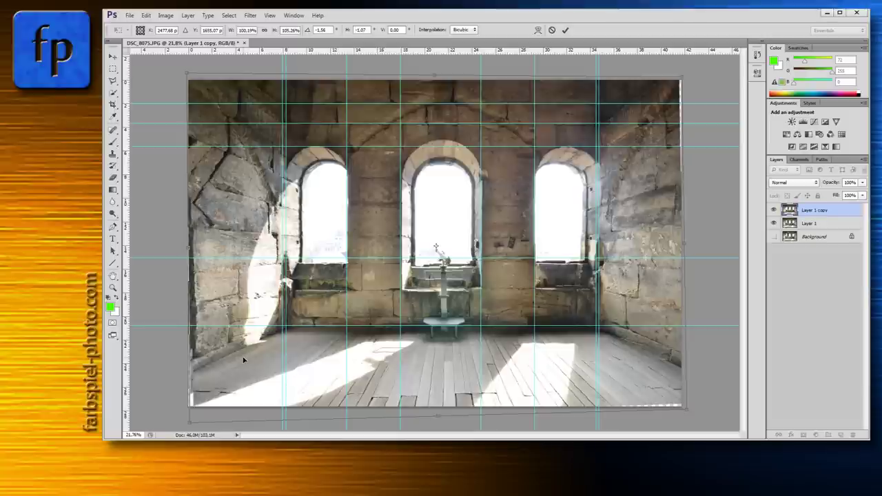
key(u)
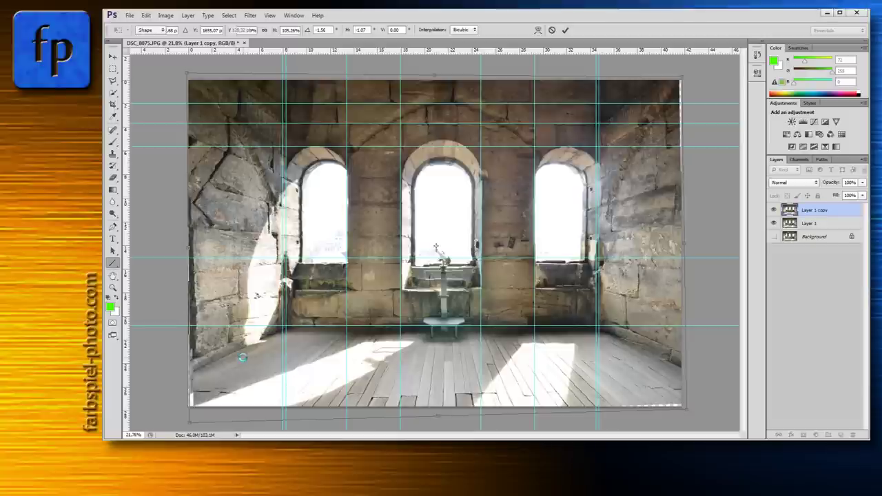
Finish applying the distortion to Layer 1 copy and clear all guides.
key(Return)
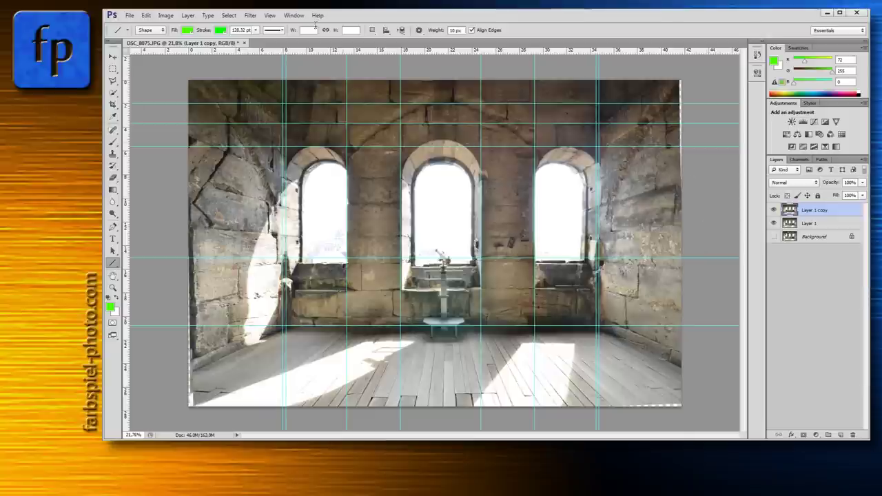
click(268, 15)
click(294, 15)
click(269, 15)
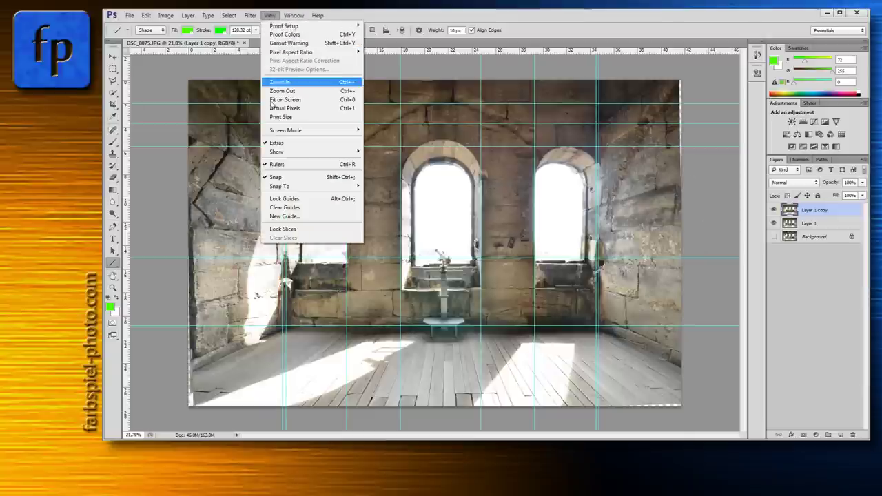
click(295, 207)
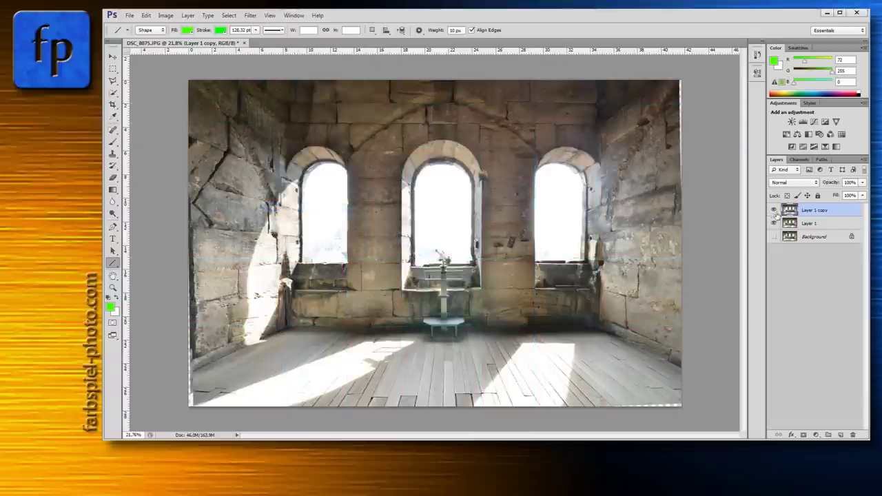
Compare the photo before and after the distortion by repeatedly hiding and showing Layer 1 copy.
click(774, 211)
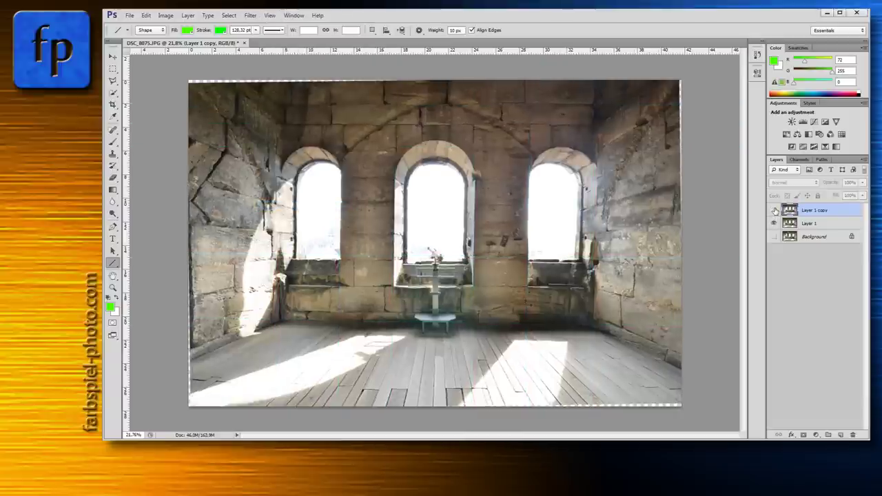
click(774, 211)
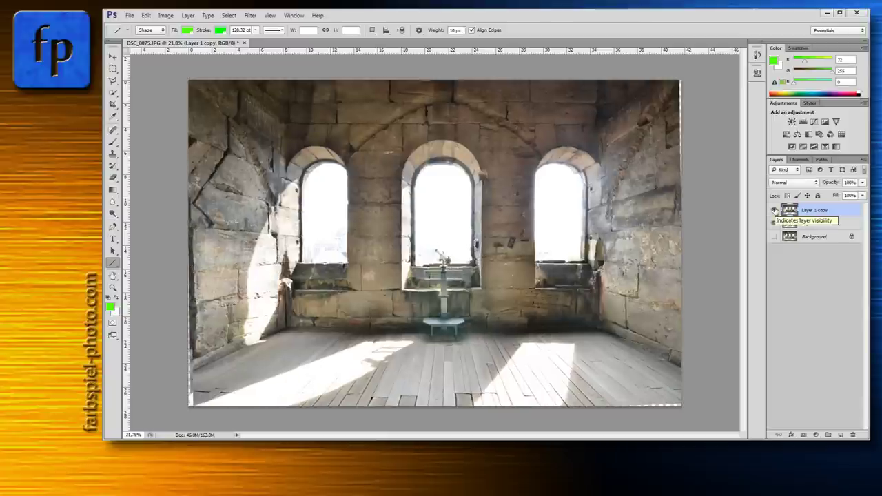
click(774, 211)
click(774, 211)
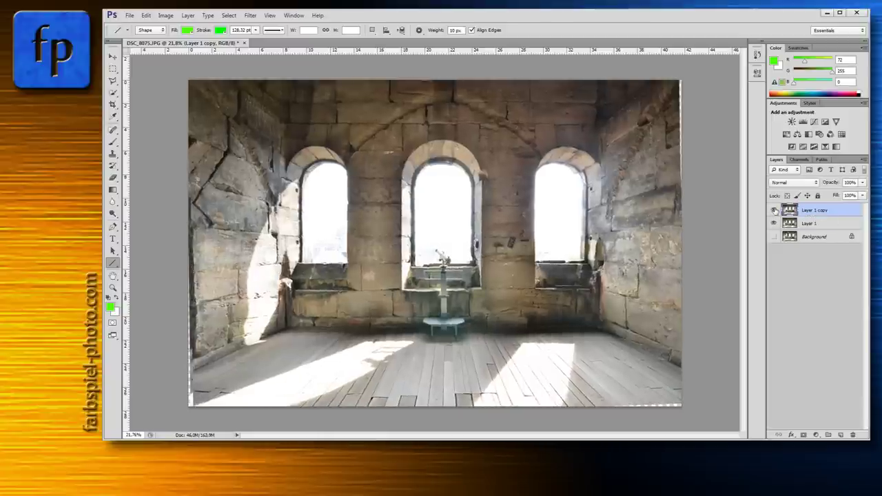
click(774, 211)
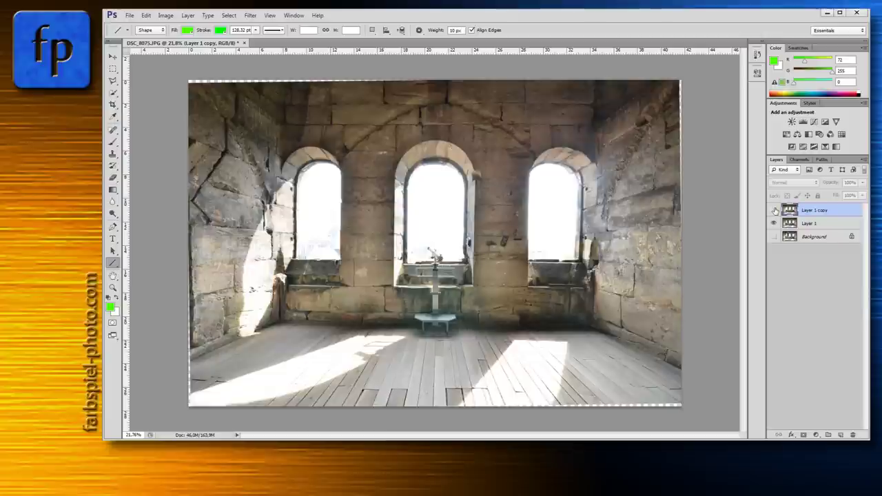
click(774, 211)
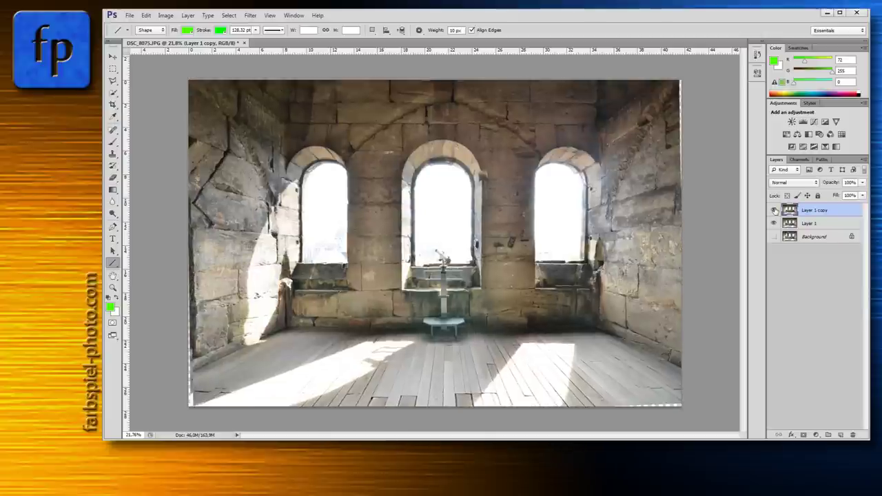
Hide Layer 1, activate the Crop tool and check its classic mode option.
key(v)
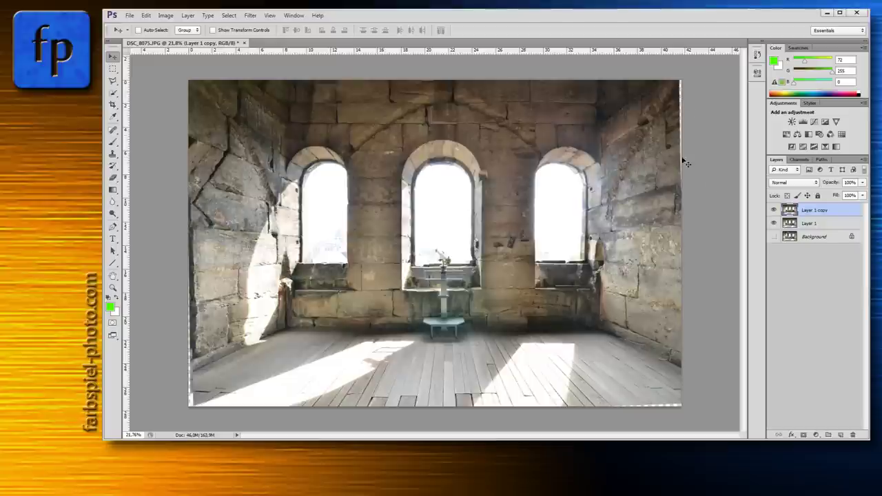
click(775, 224)
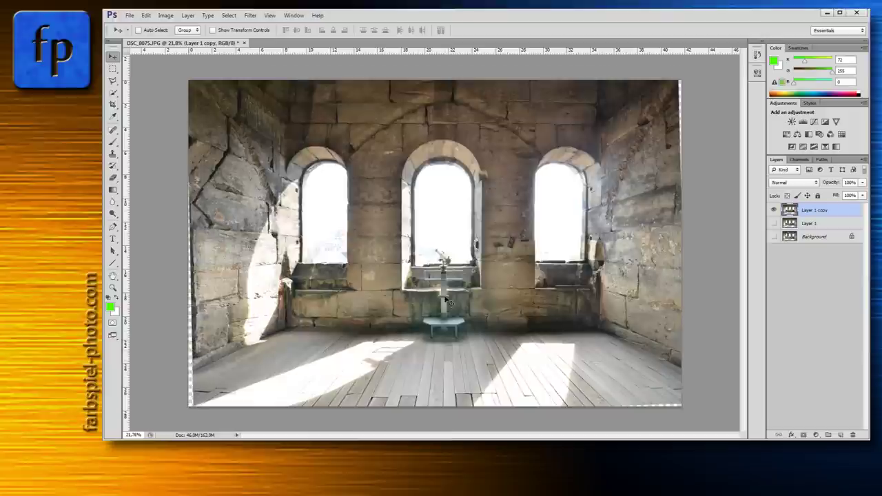
click(112, 105)
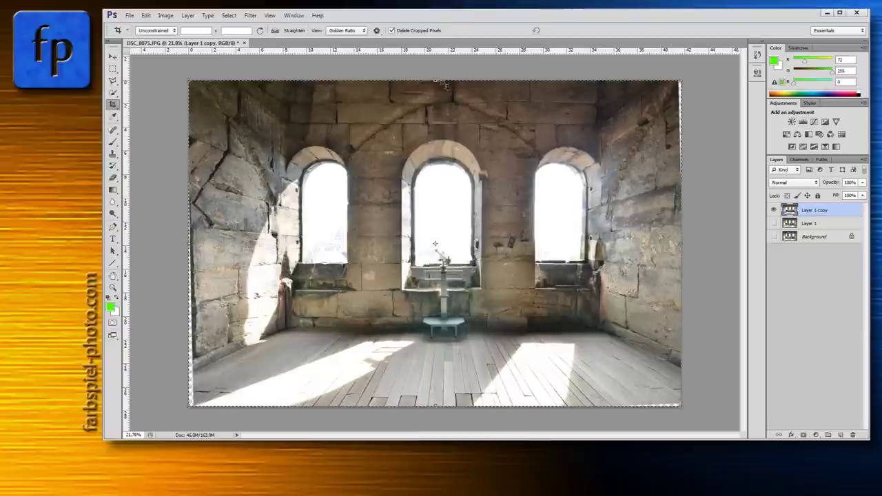
click(377, 30)
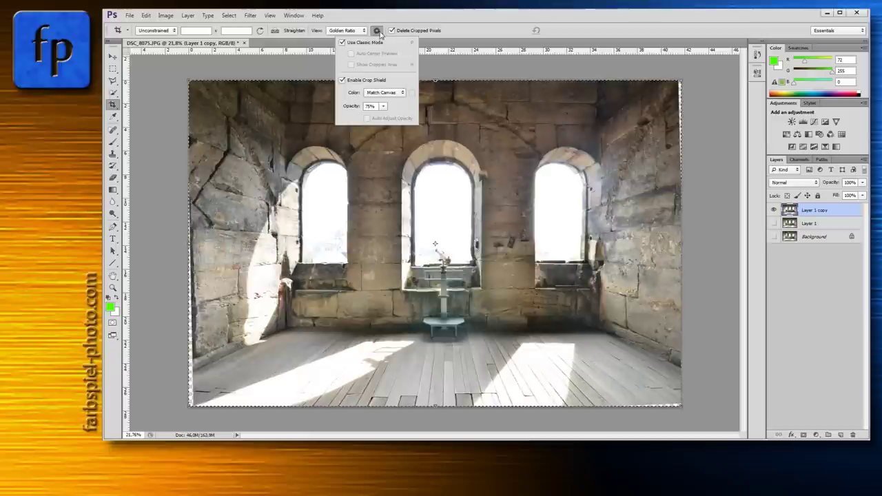
click(379, 32)
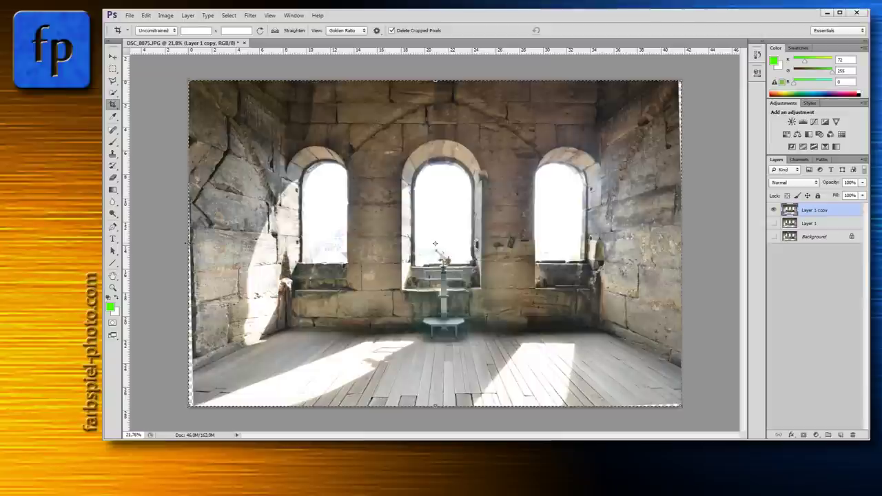
Trim the crop frame's left, right and bottom edges slightly inward to exclude the transparent borders, making it about 40.94 cm wide.
drag(188, 243, 195, 243)
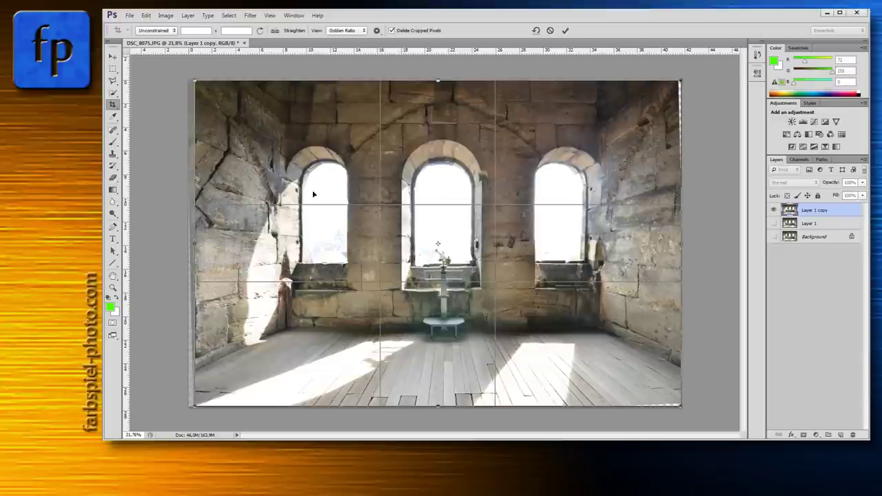
drag(437, 81, 438, 82)
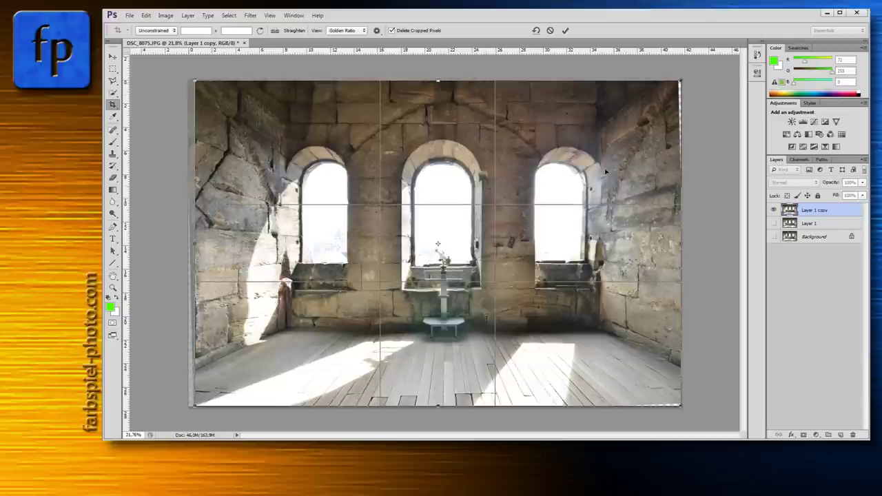
drag(681, 243, 679, 243)
right_click(681, 243)
click(687, 228)
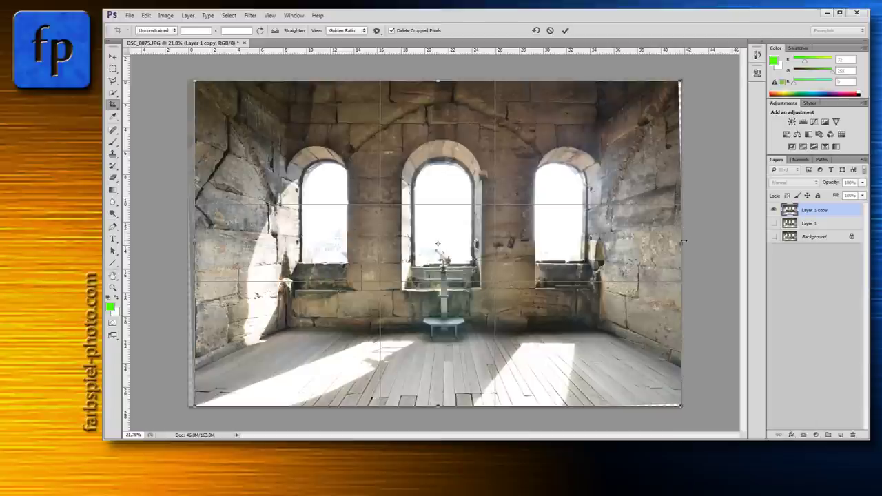
drag(681, 243, 679, 242)
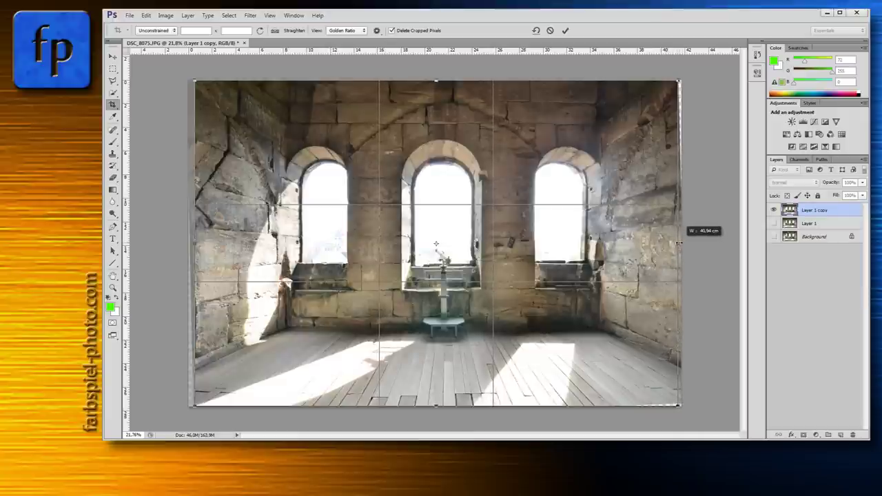
drag(680, 243, 678, 243)
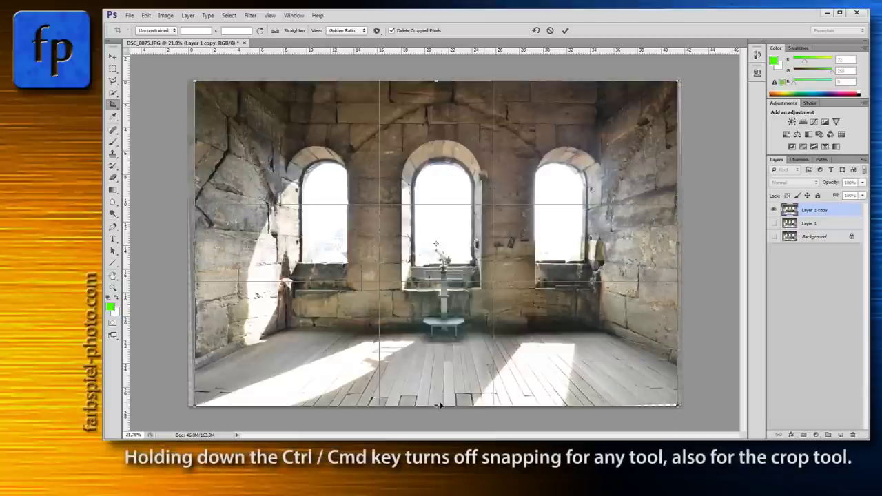
drag(437, 405, 448, 399)
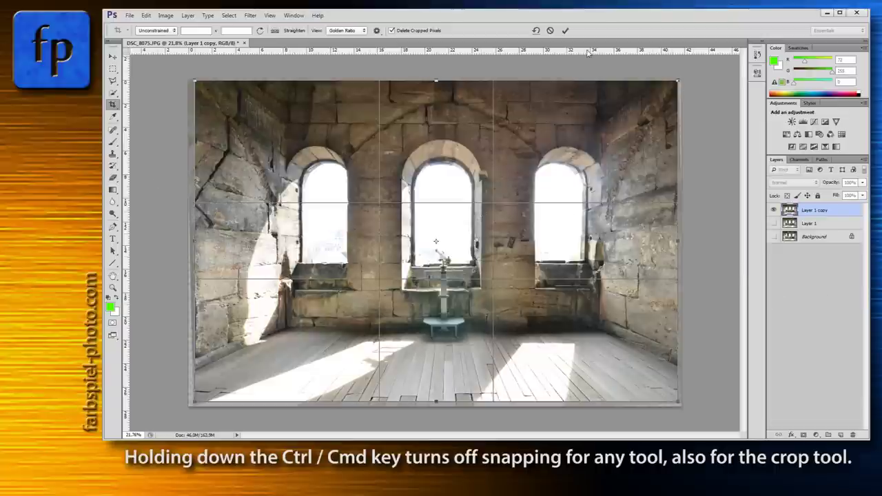
Add a horizontal guide where the right wall meets the floor, pull the crop's left edge inward to match the left wall, and apply the crop.
drag(587, 54, 585, 366)
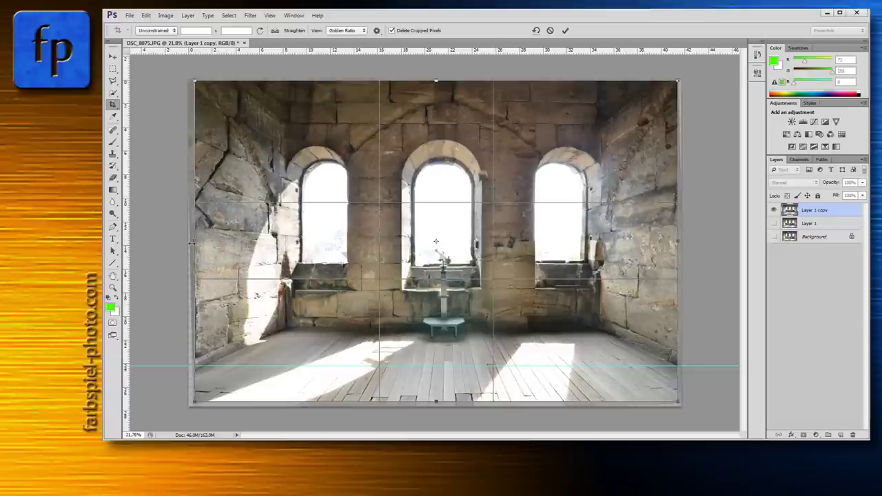
drag(193, 240, 204, 240)
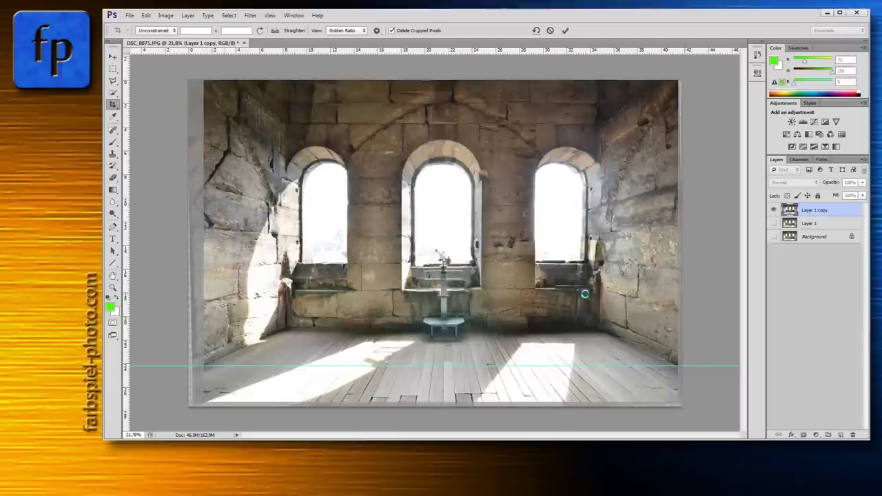
key(Return)
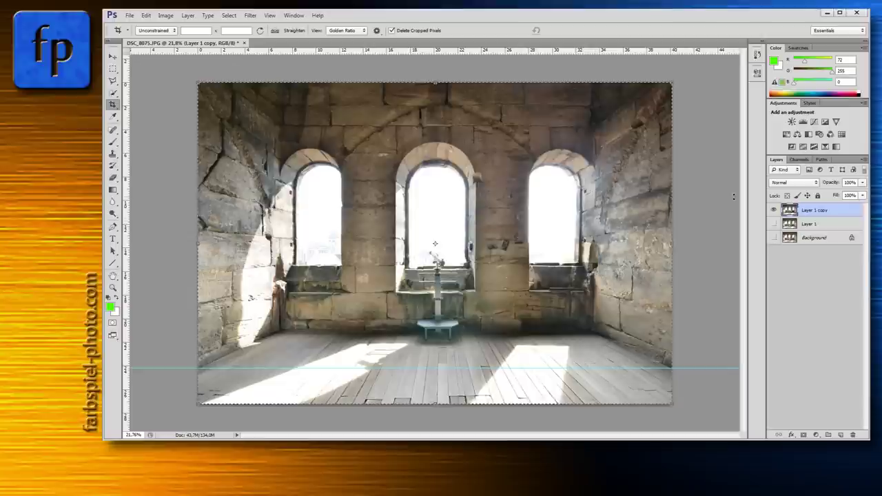
Leave the Crop tool and remove the horizontal guide across the floor.
key(ctrl+d)
click(113, 56)
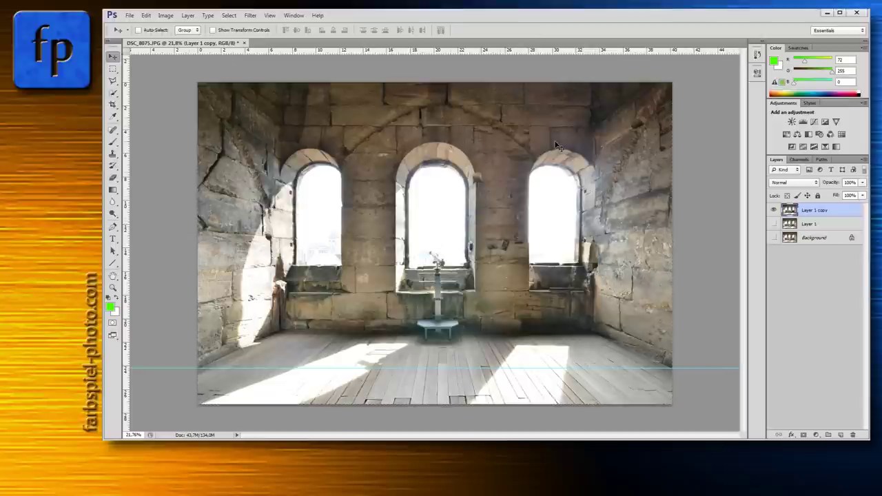
drag(735, 378, 706, 48)
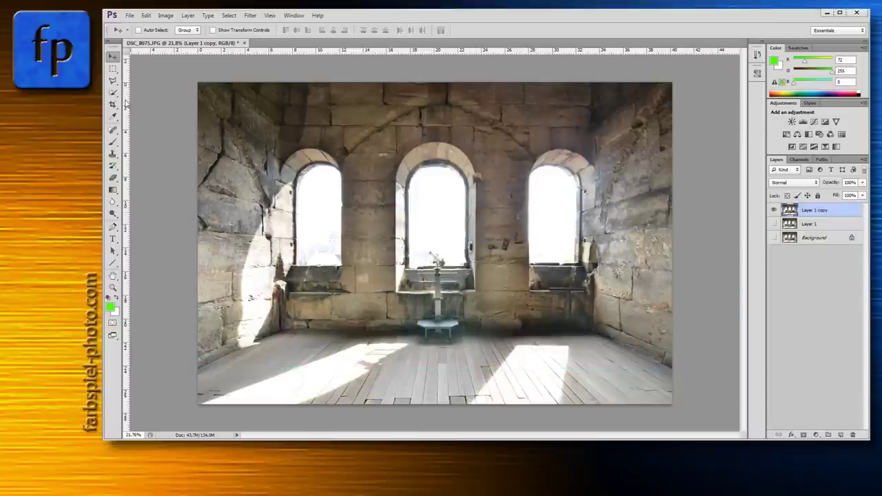
Add a vertical guide through the middle of the photo, then duplicate Layer 1 copy and hide the original.
drag(128, 100, 435, 122)
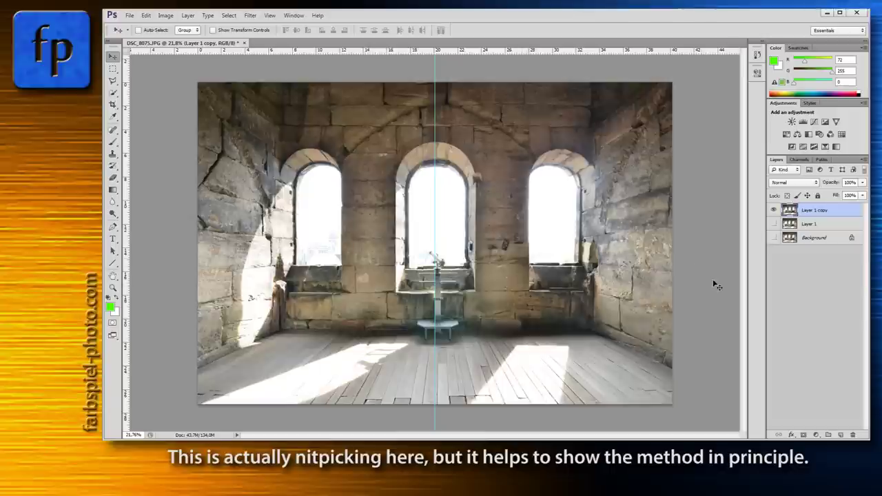
key(ctrl+j)
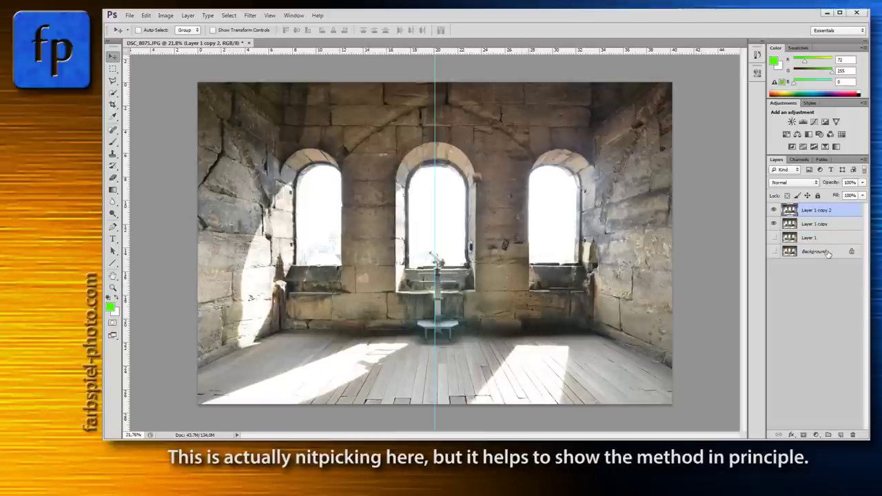
click(773, 223)
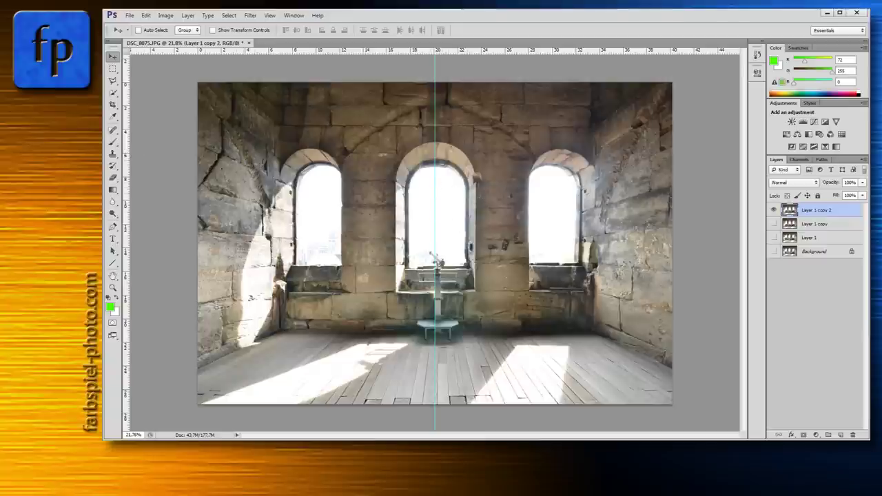
Add vertical guides at both photo edges and a horizontal one at mid-height, and shift the middle guide slightly right onto the telescope.
drag(126, 156, 197, 144)
drag(128, 162, 676, 176)
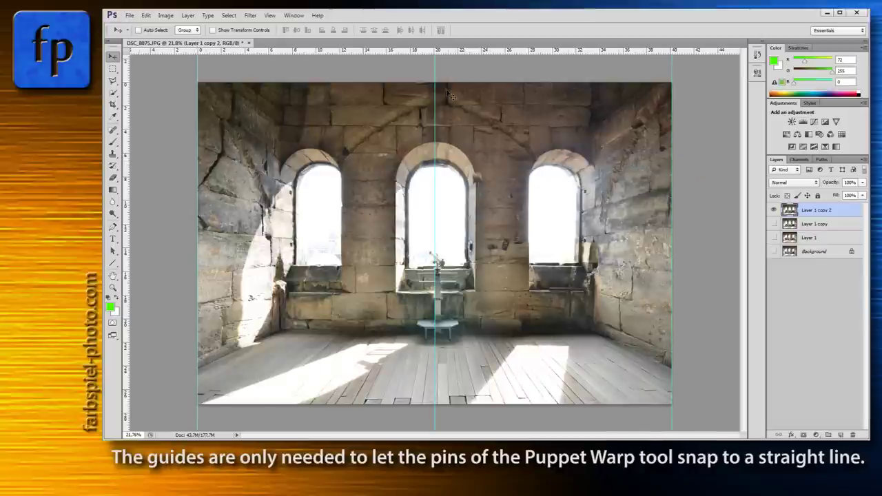
drag(436, 69, 438, 69)
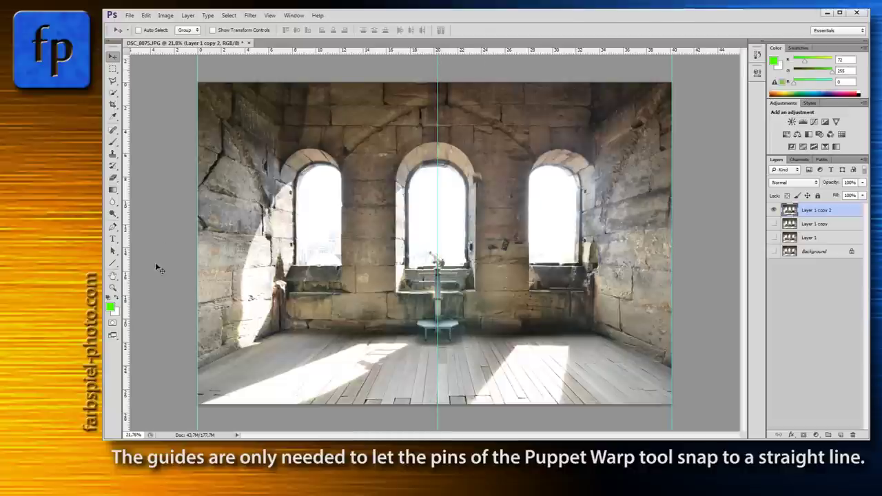
drag(414, 52, 421, 243)
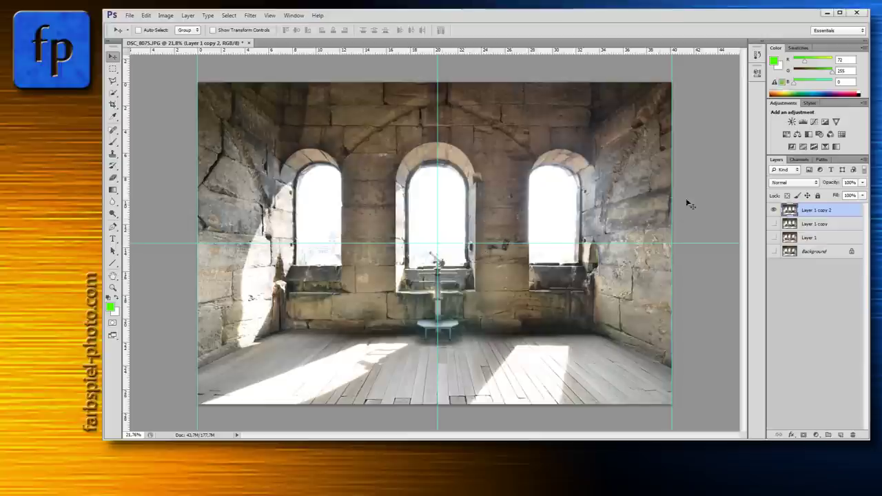
Start Puppet Warp on Layer 1 copy 2 with the density set to More Points.
click(146, 16)
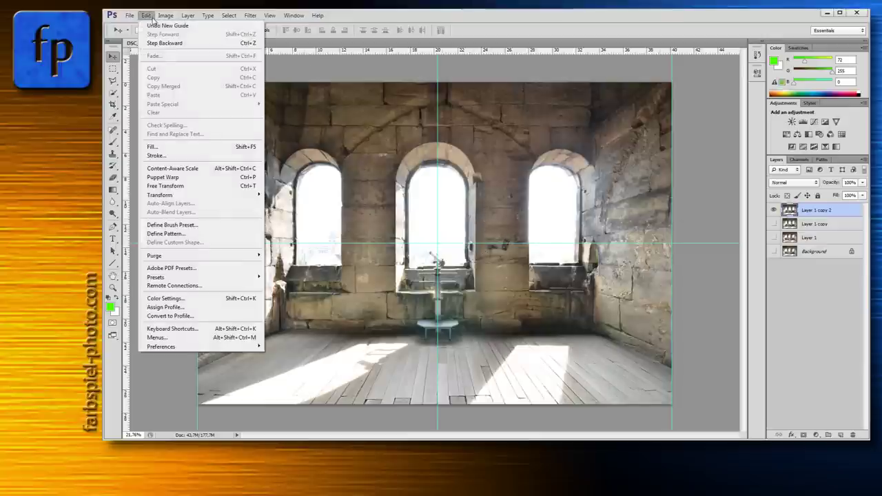
click(163, 177)
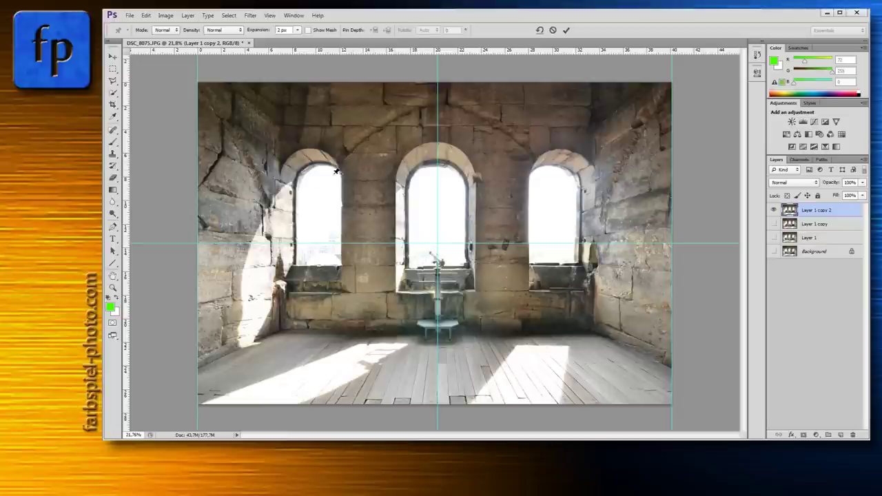
click(240, 30)
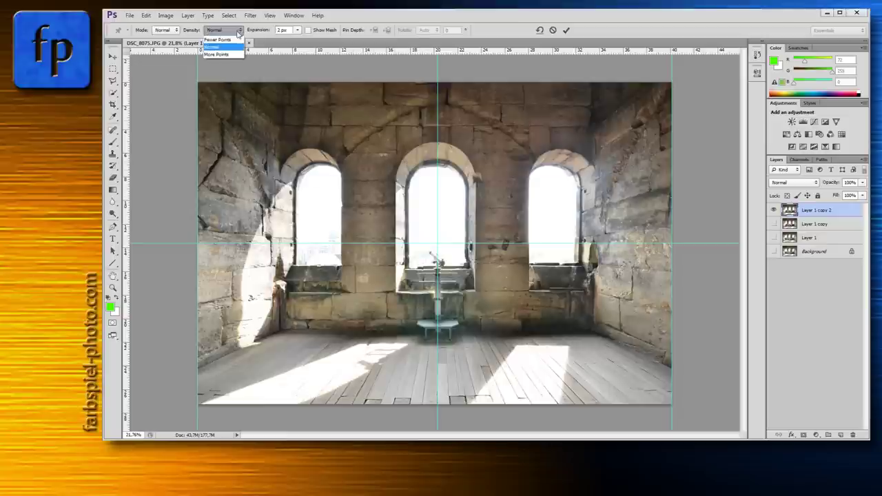
click(230, 55)
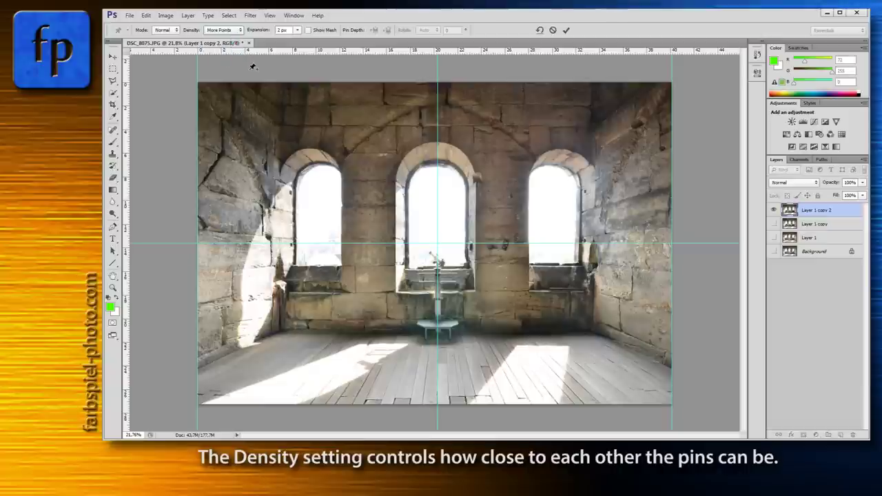
Place a closely spaced column of Puppet Warp pins down the photo's left edge, from the upper to the lower corner.
click(198, 82)
click(198, 96)
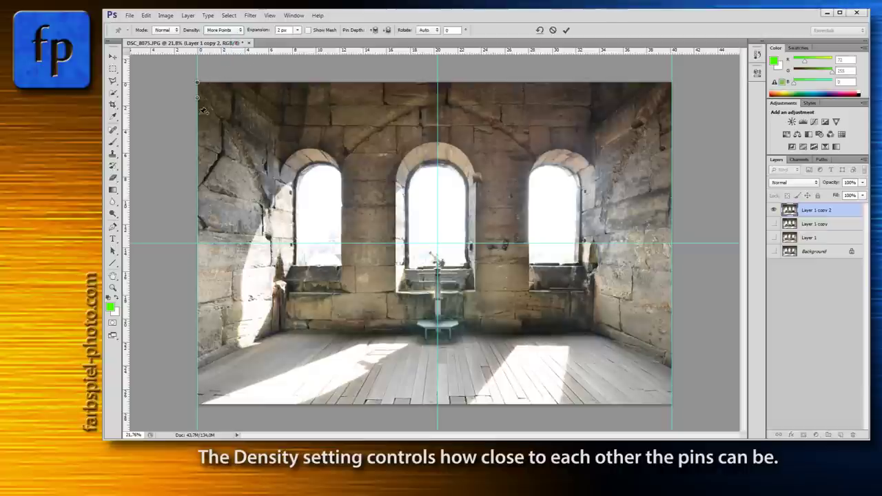
click(198, 111)
click(197, 144)
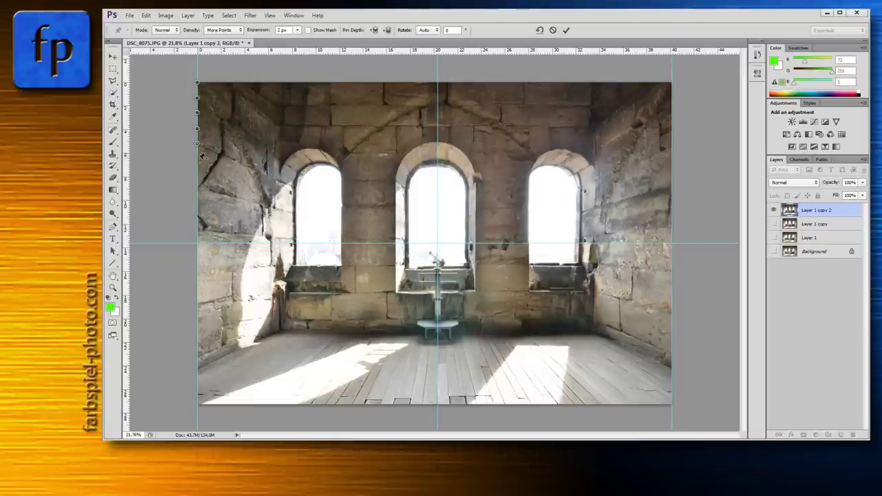
click(198, 158)
click(198, 173)
click(198, 190)
click(197, 206)
click(198, 221)
click(198, 237)
click(197, 256)
click(198, 275)
click(198, 294)
click(198, 311)
click(197, 330)
click(198, 345)
click(198, 361)
click(198, 373)
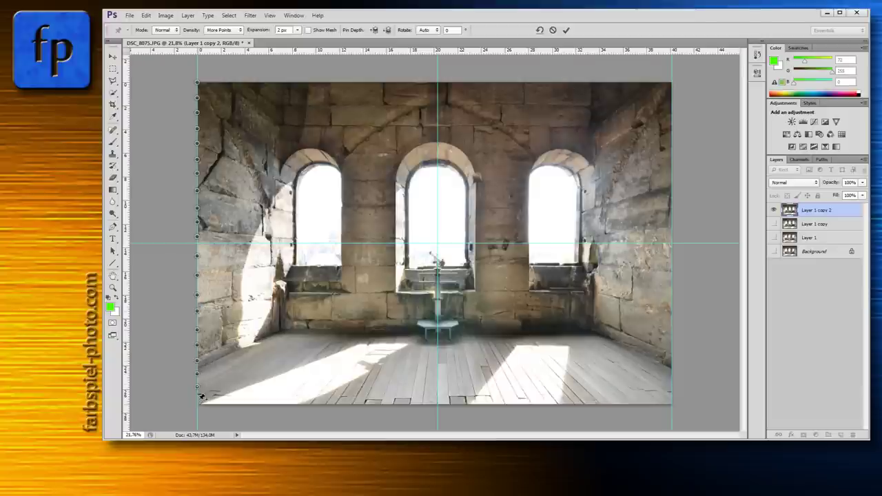
Anchor the photo's right edge with a matching column of closely spaced Puppet Warp pins from corner to corner.
click(671, 83)
click(672, 98)
click(672, 118)
click(672, 137)
click(672, 170)
click(672, 186)
click(672, 202)
click(671, 215)
click(671, 231)
click(672, 252)
click(671, 267)
click(671, 283)
click(672, 300)
click(672, 316)
click(671, 330)
click(672, 348)
click(671, 363)
click(672, 396)
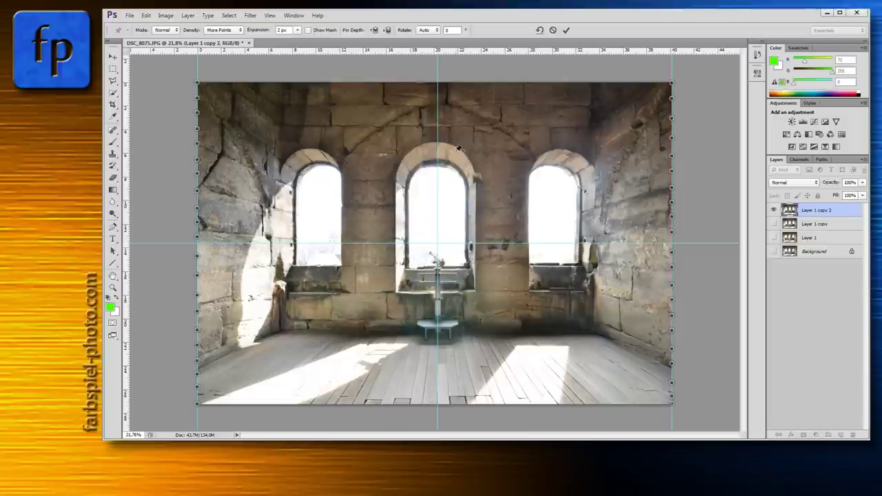
Place a column of pins along the middle guide through the telescope, from ceiling to floor, keeping all of them selected together.
click(437, 82)
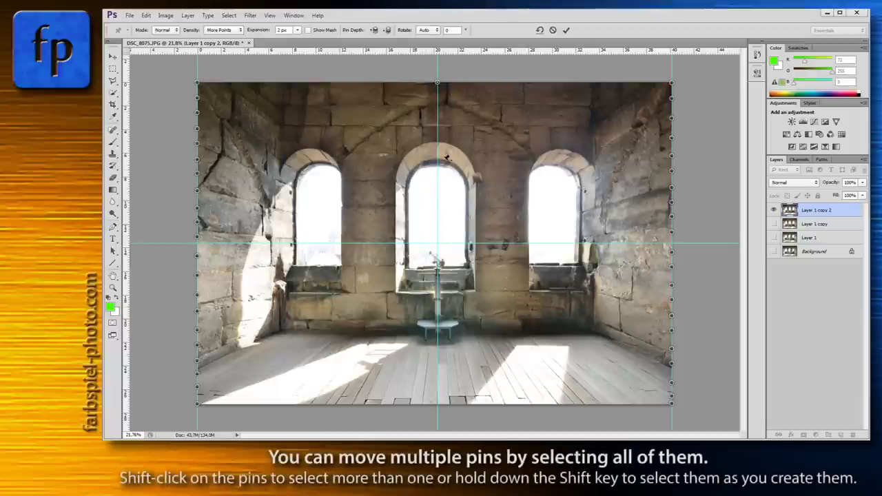
click(437, 96)
click(437, 110)
click(437, 129)
click(437, 157)
click(437, 171)
click(437, 185)
click(437, 197)
click(437, 211)
click(437, 224)
click(437, 243)
click(437, 256)
click(437, 272)
click(437, 286)
click(437, 300)
click(437, 317)
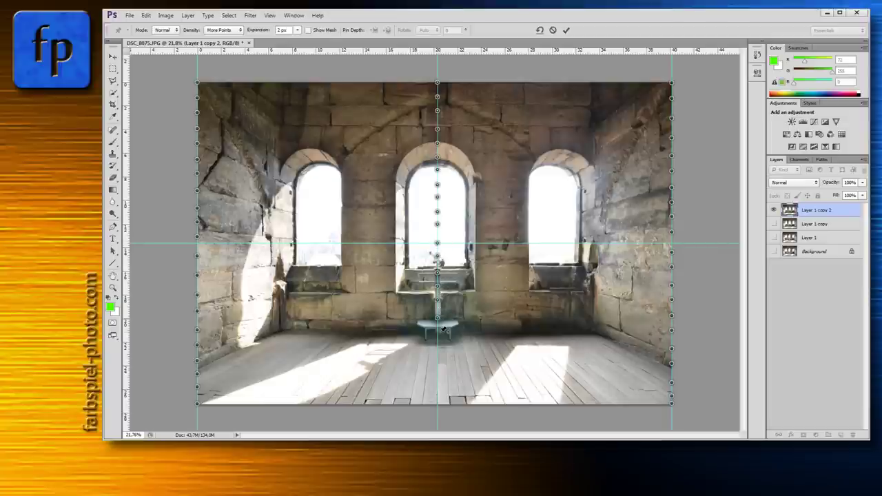
click(437, 332)
click(437, 350)
click(437, 369)
click(437, 384)
click(437, 401)
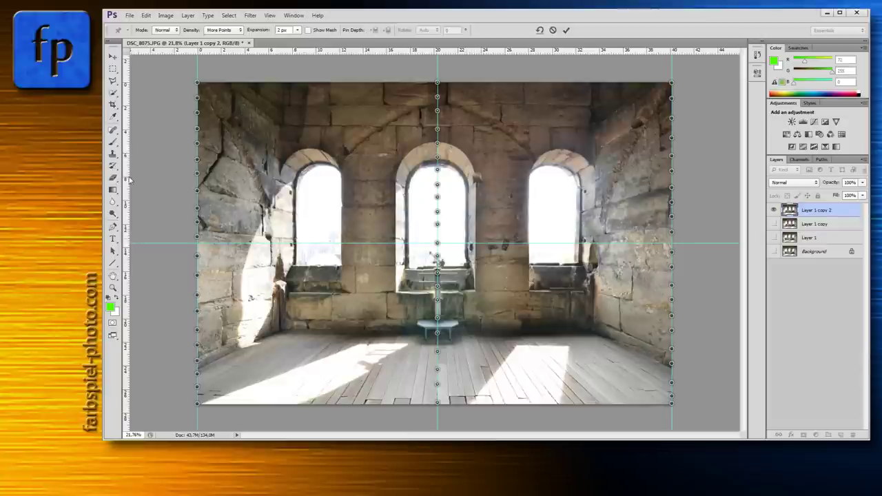
Add a vertical guide at the photo's exact centre, shift the selected middle pins horizontally onto it, and apply the warp.
drag(127, 183, 435, 201)
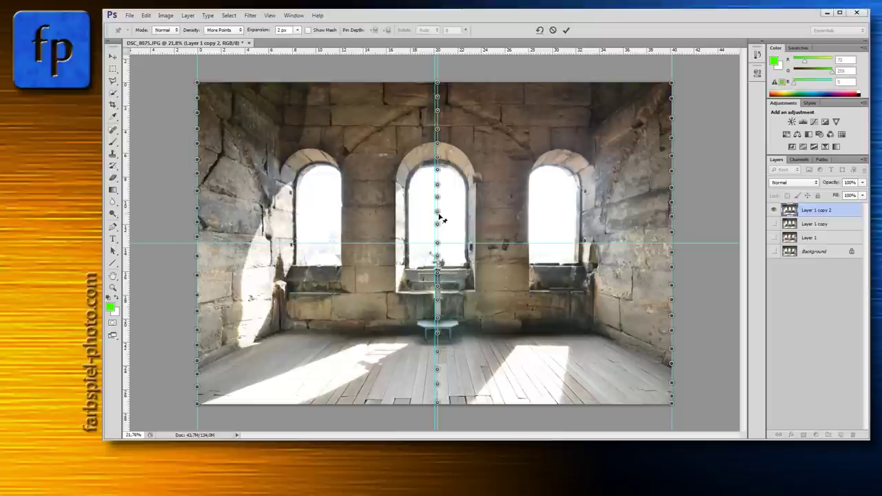
drag(438, 217, 435, 212)
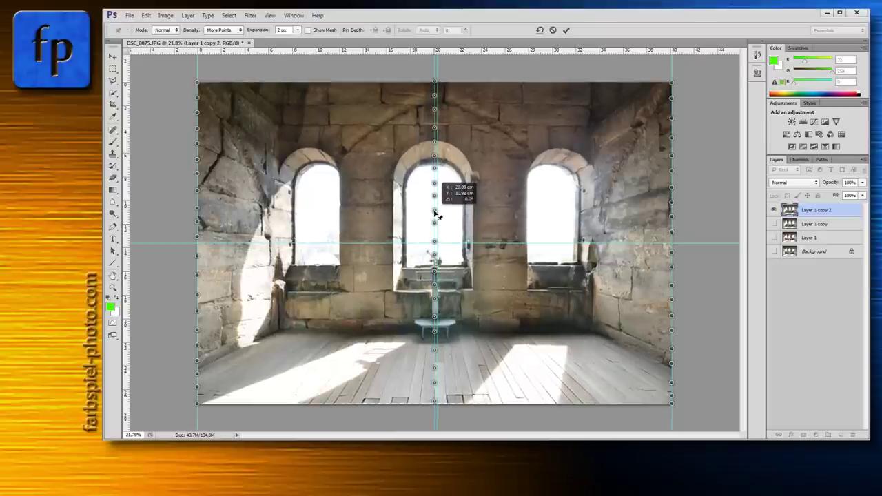
drag(435, 214, 435, 215)
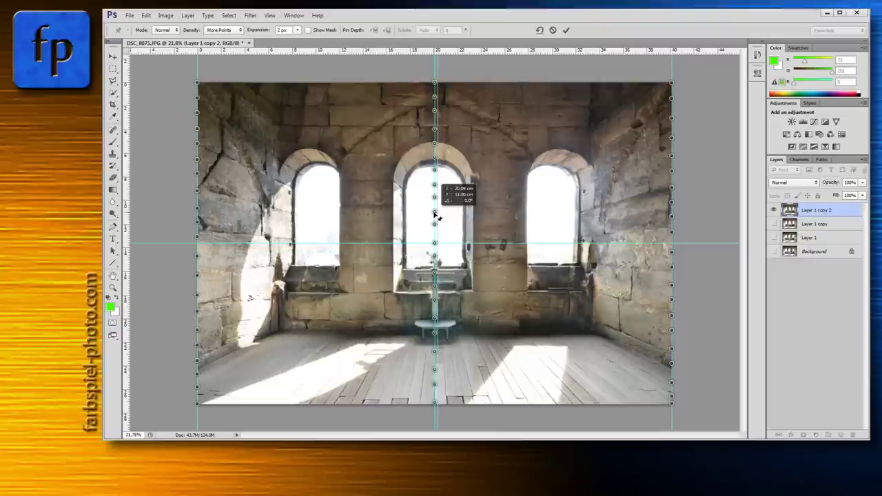
drag(435, 216, 435, 216)
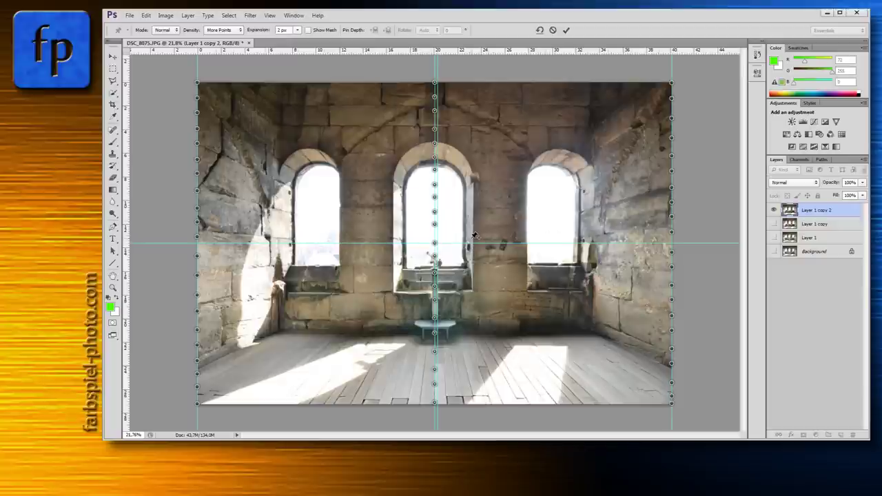
click(566, 31)
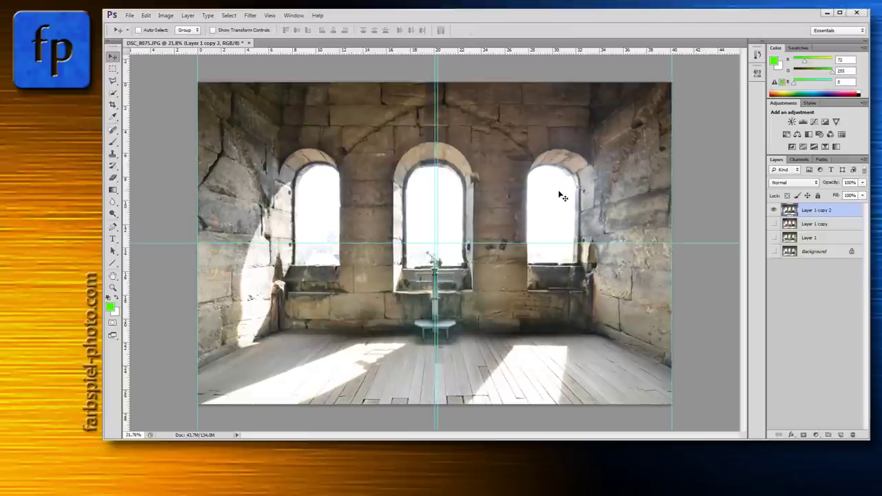
Clear all guides and make Layer 1 copy, Layer 1 and Background visible again.
click(270, 15)
click(295, 208)
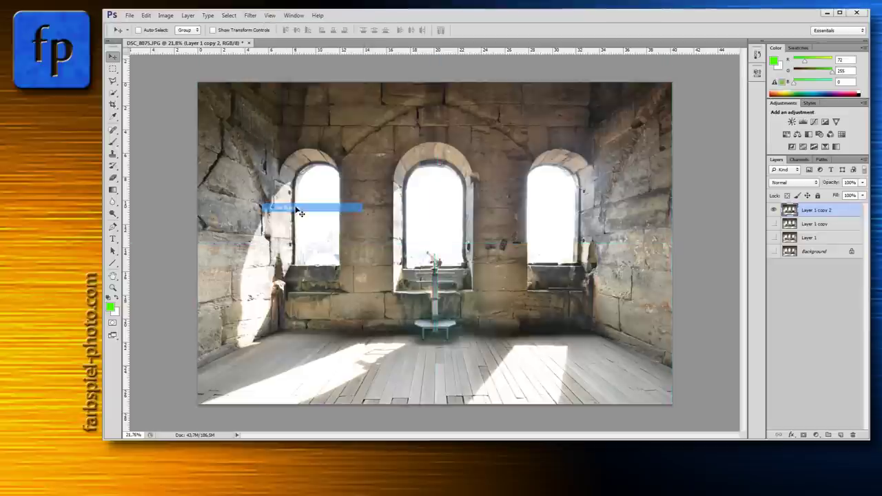
drag(778, 223, 779, 254)
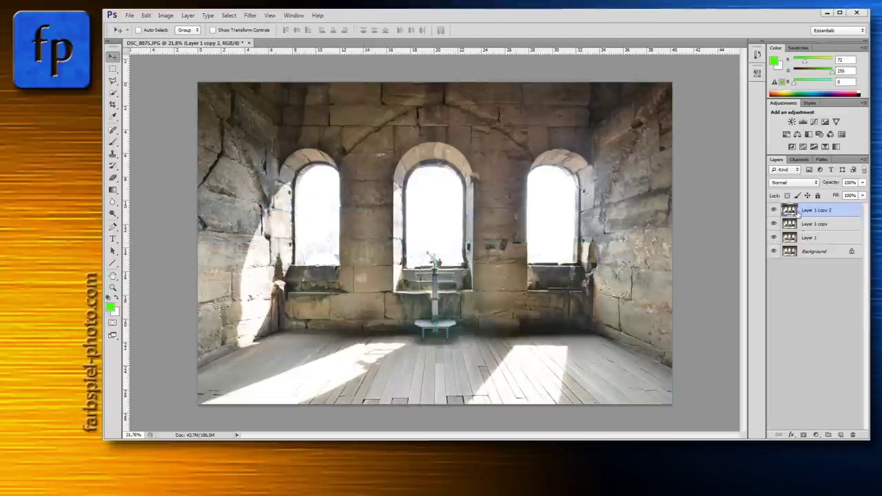
Compare the warped result with the earlier correction stages and the original by toggling layer visibility, ending with all layers shown.
click(774, 210)
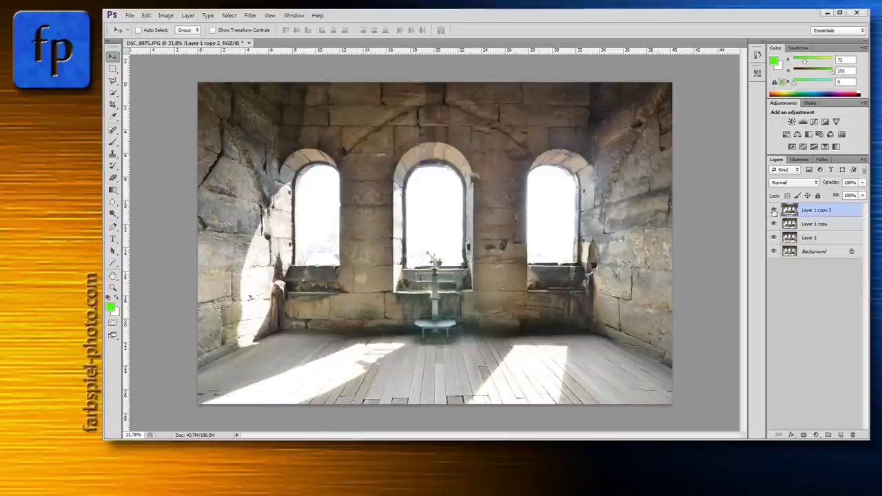
click(773, 210)
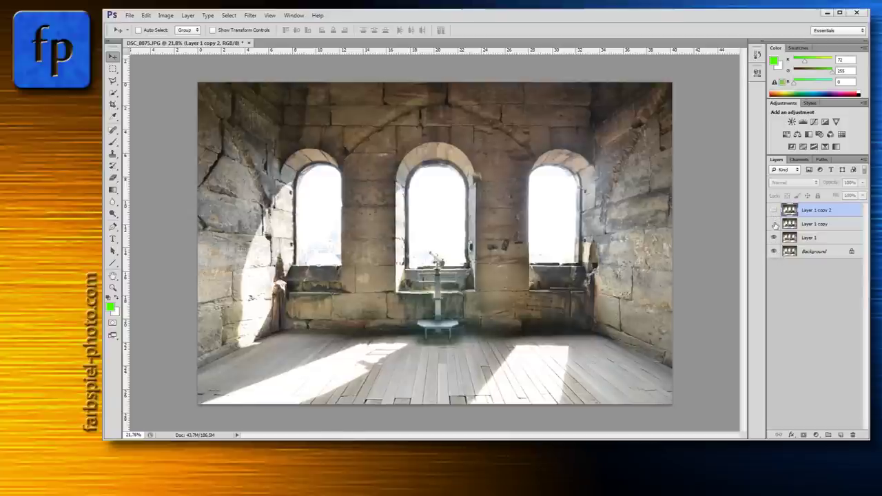
drag(774, 225, 774, 238)
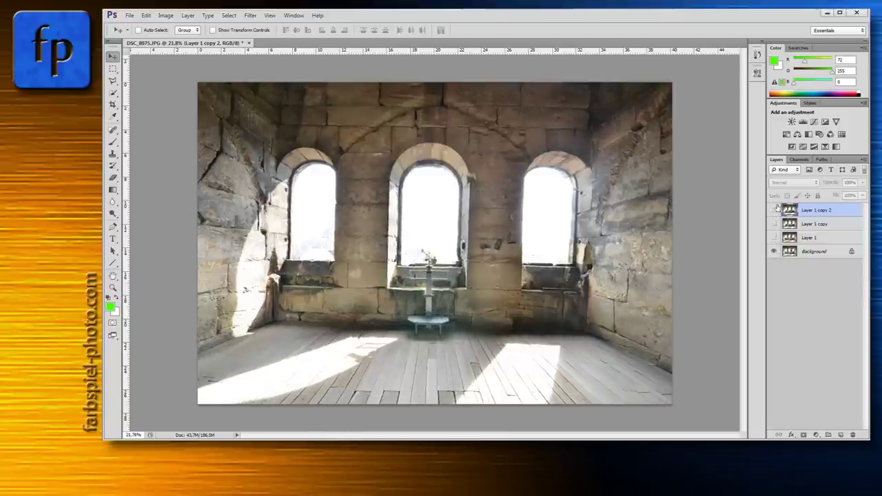
click(773, 211)
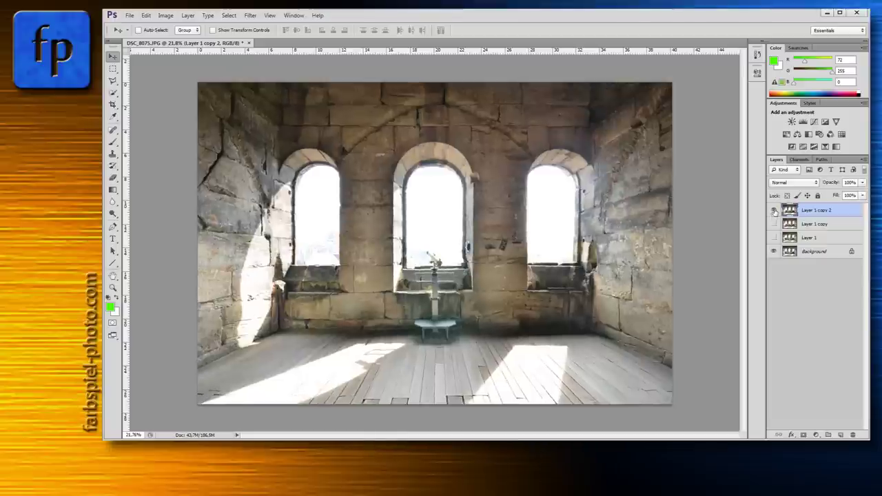
click(774, 210)
click(774, 239)
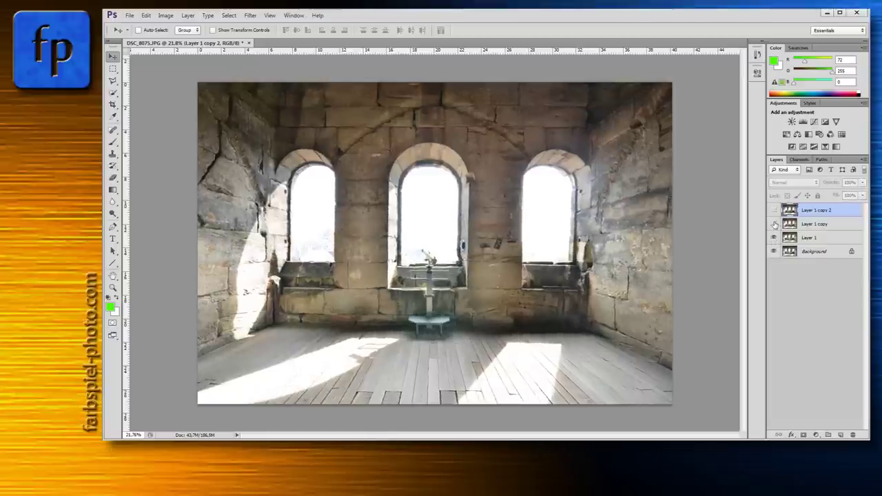
click(774, 225)
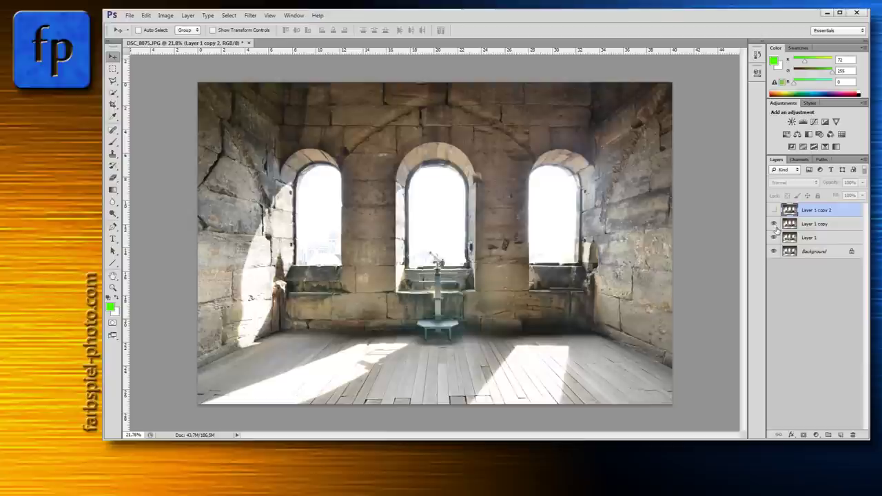
click(774, 211)
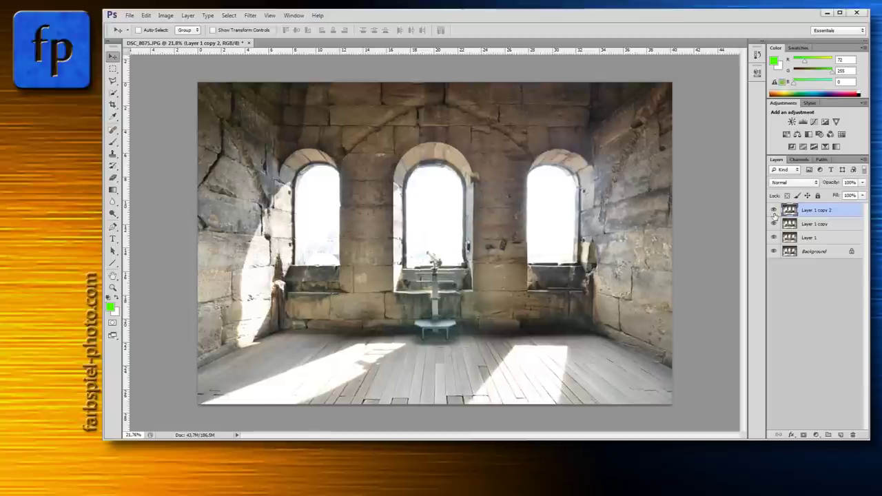